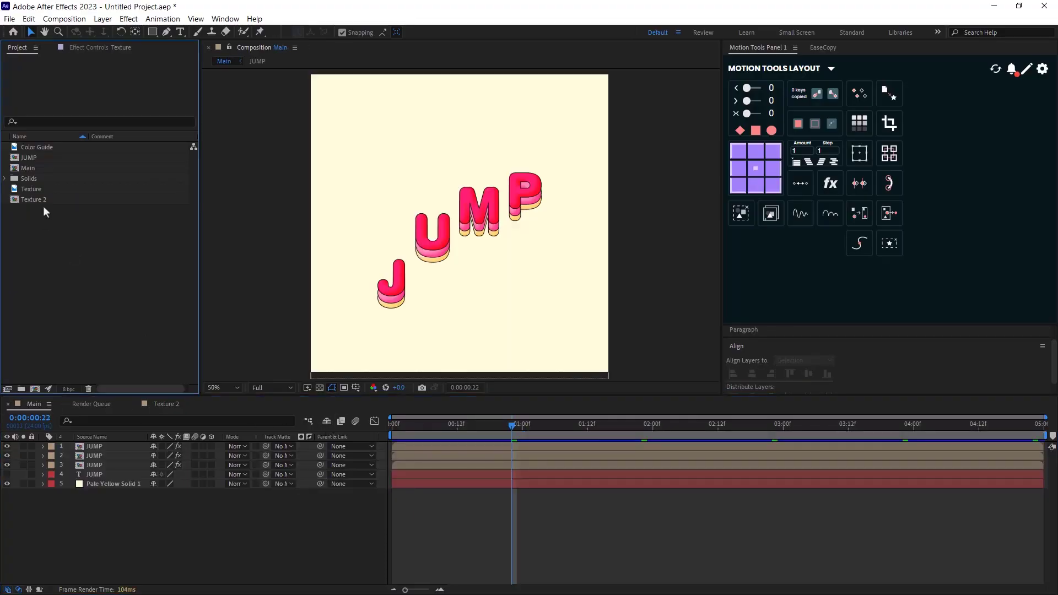
Step: Place Texture 2 at the top of Main and set its blend mode to Overlay after trying Divide
left_click_drag(42, 200, 260, 460)
key("comma")
mouse_move(512, 424)
left_mouse_down()
mouse_move(454, 435)
mouse_move(495, 425)
left_mouse_up()
left_click(237, 446)
left_click(315, 460)
left_click(237, 447)
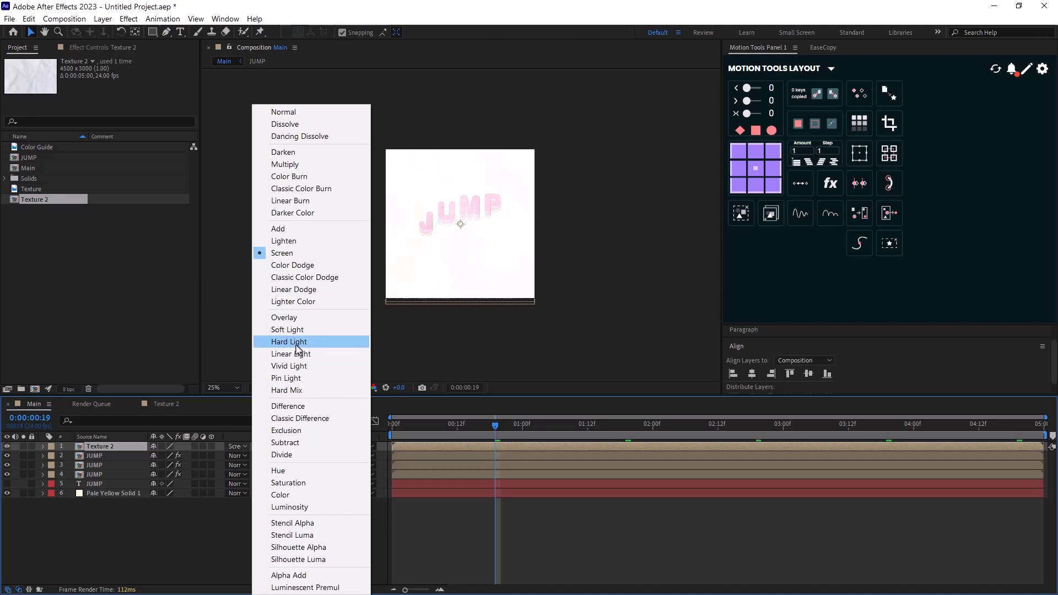
left_click(292, 317)
key("period")
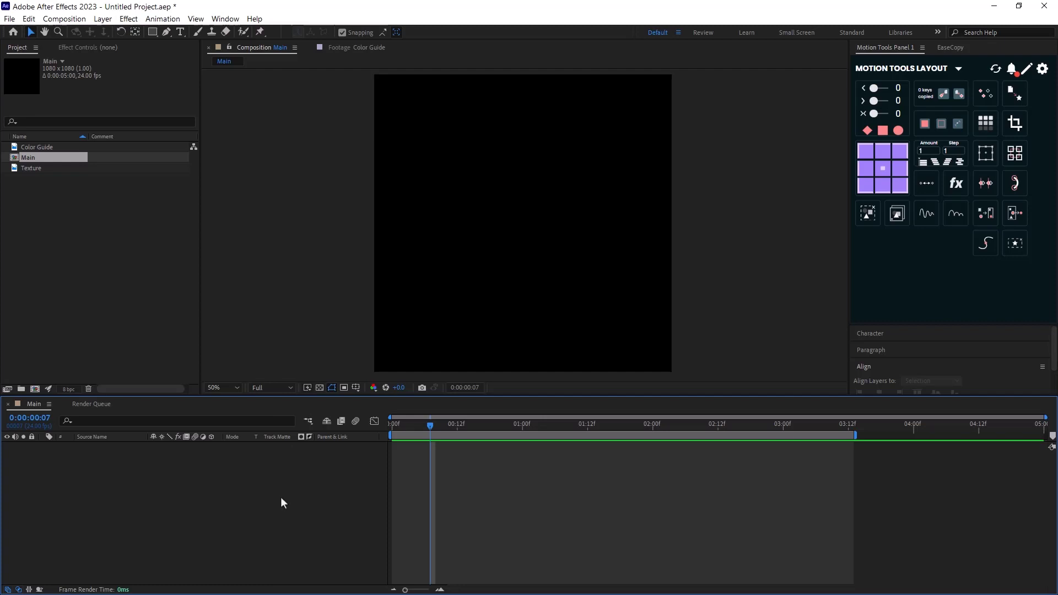
Step: Type JUMP on the canvas and centre it horizontally and vertically with the Align panel
left_click(180, 32)
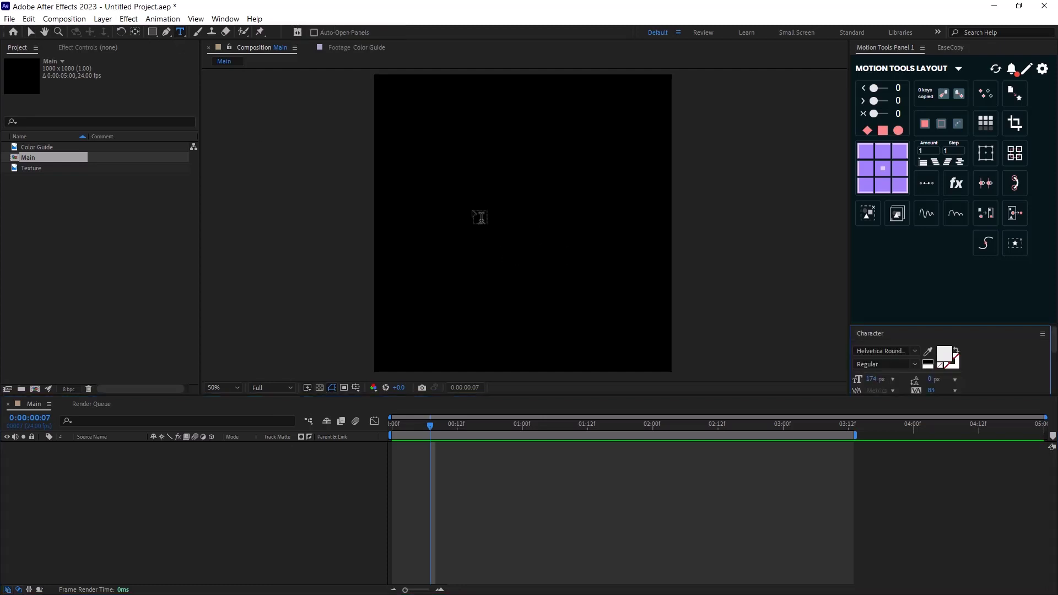
left_click(473, 212)
type("J")
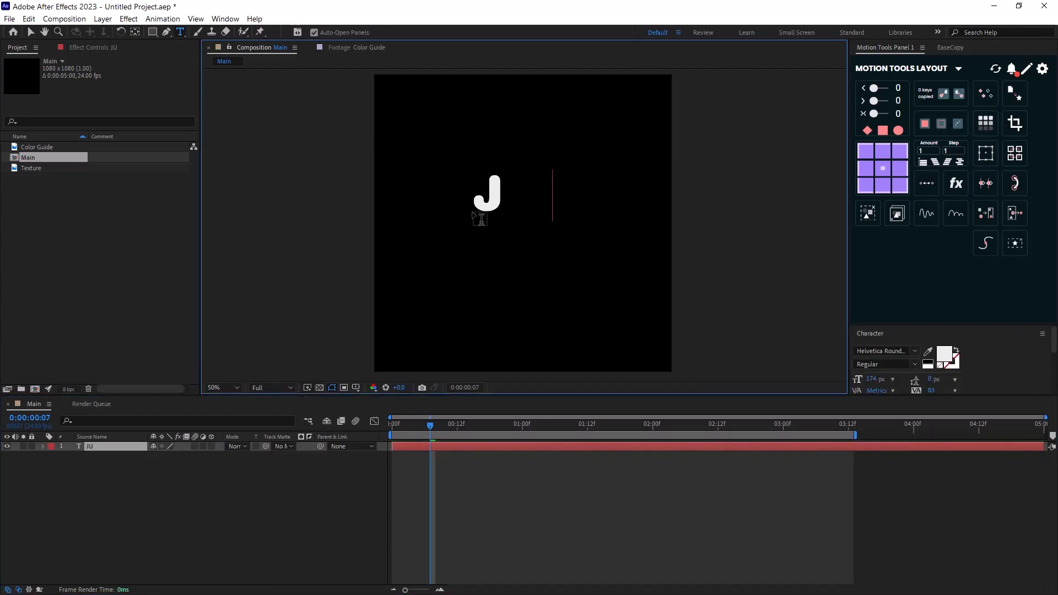
type("UMP")
key("Escape")
key("v")
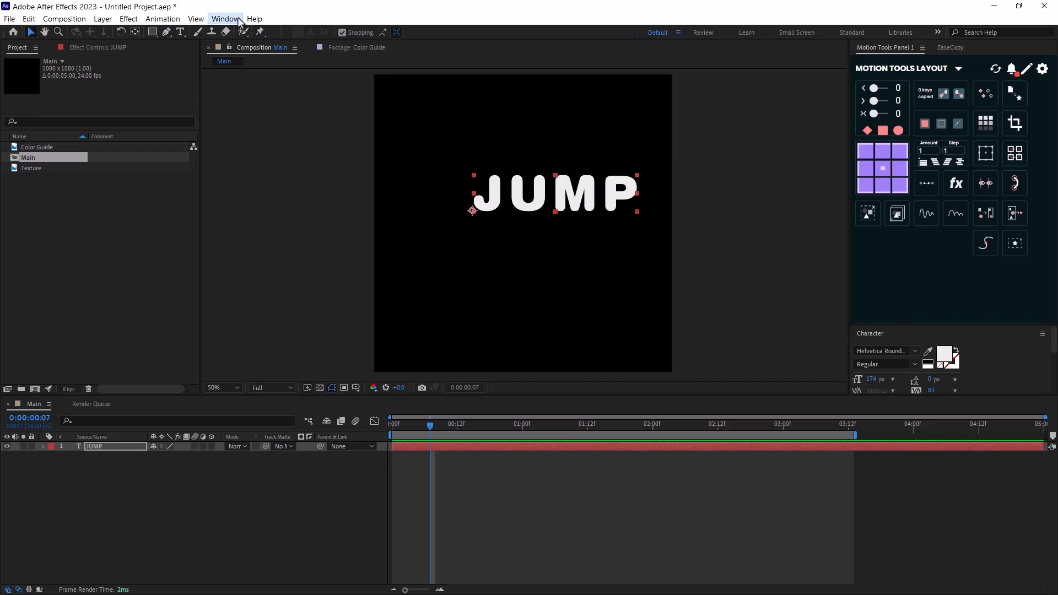
left_click(238, 21)
left_click(231, 78)
left_click(880, 373)
left_click(936, 374)
Step: Convert the JUMP text into shape outlines and centre the anchor point on them
left_click(98, 447)
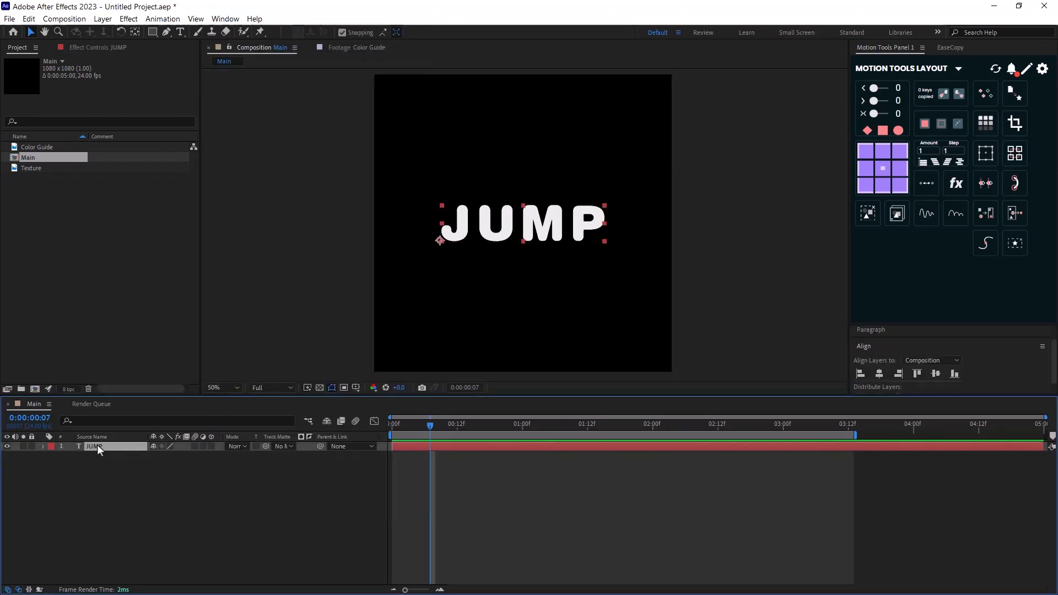
right_click(98, 447)
mouse_move(226, 346)
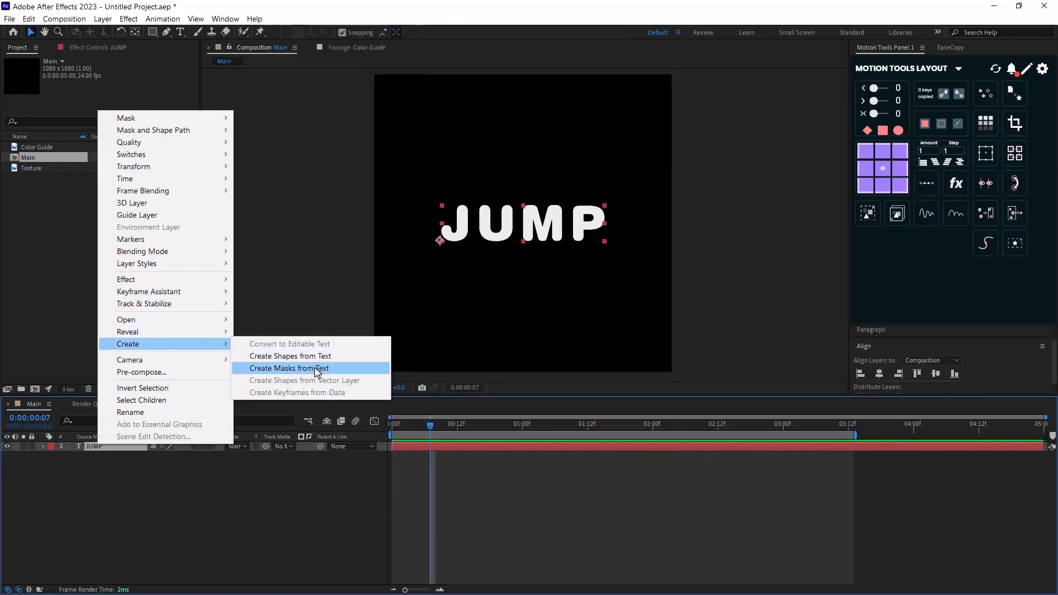
left_click(291, 356)
left_click(120, 448)
key("comma")
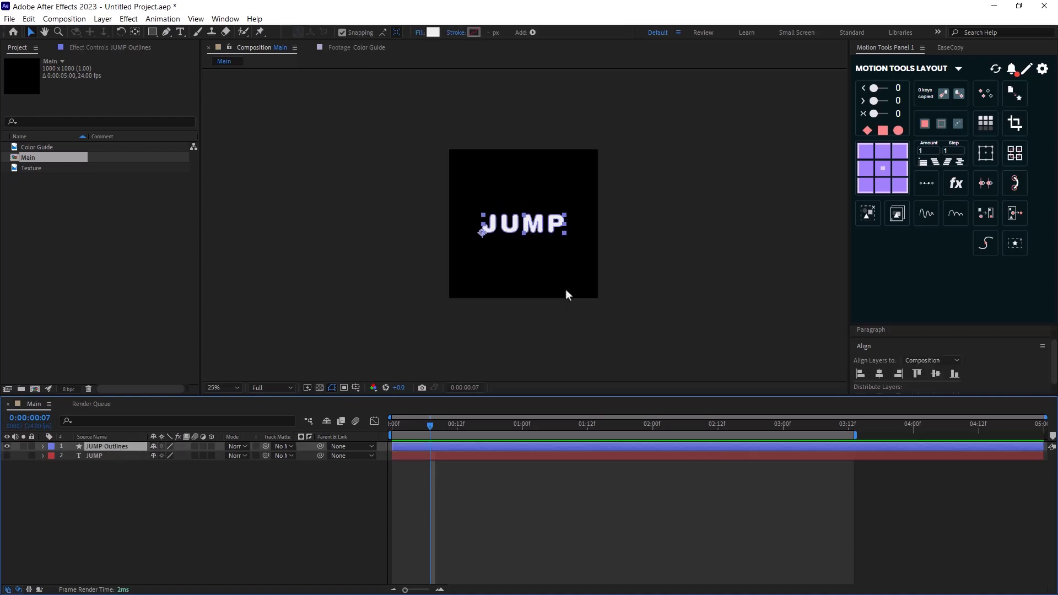
key("ctrl+alt+Home")
Step: Keyframe Position at 540,1216 on frame 0, 540,540 at frame 12, and back below at 1:00
key("Home")
key("p")
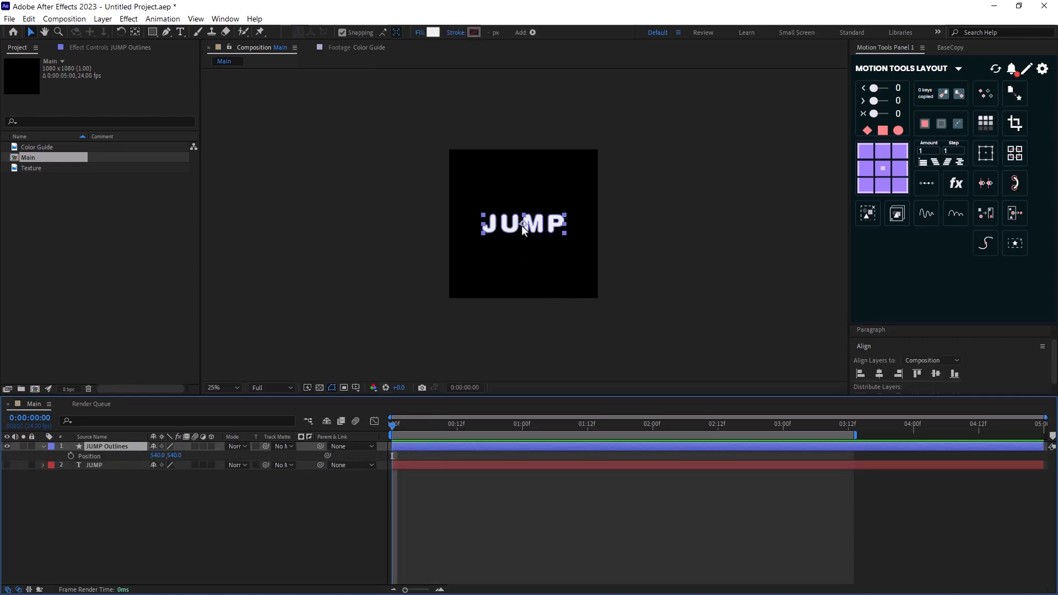
left_click_drag(521, 226, 521, 319)
left_click(71, 456)
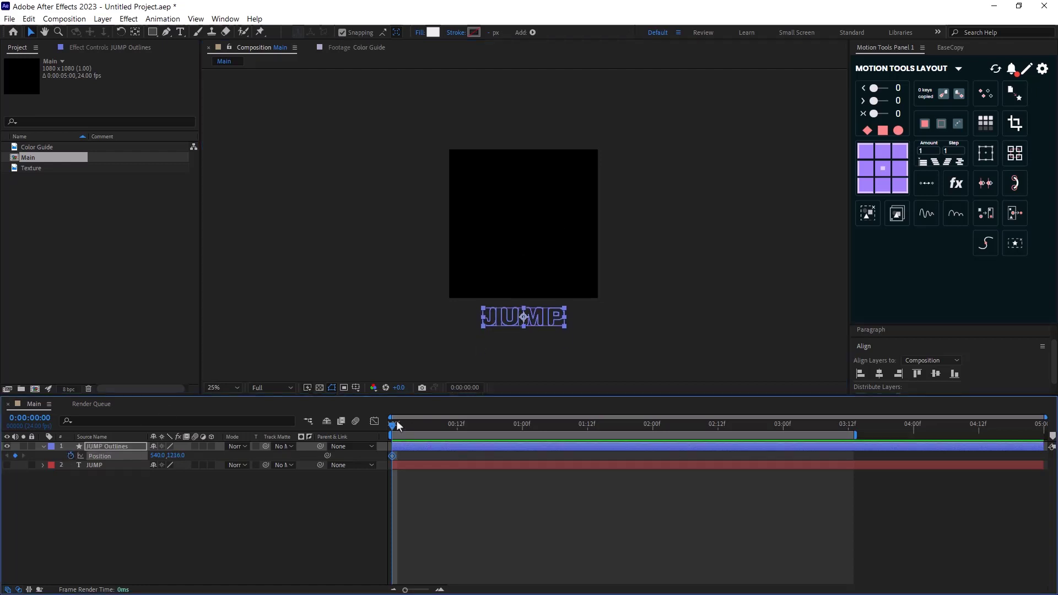
left_click(458, 423)
left_click(935, 374)
left_click(521, 425)
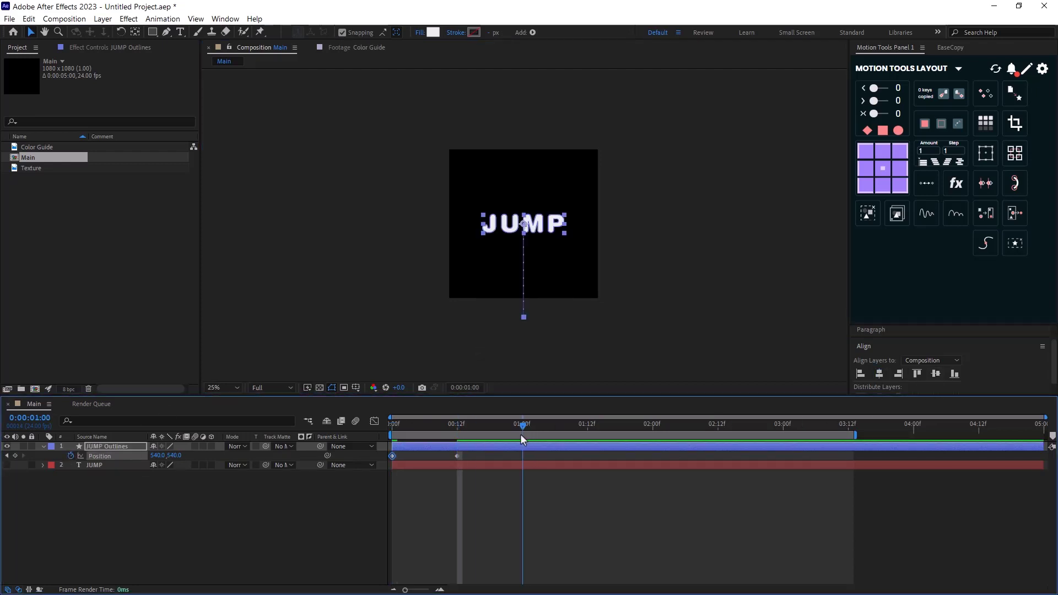
key("ctrl+v")
Step: Separate Position into X and Y and remove the X Position keyframes
left_click(650, 454)
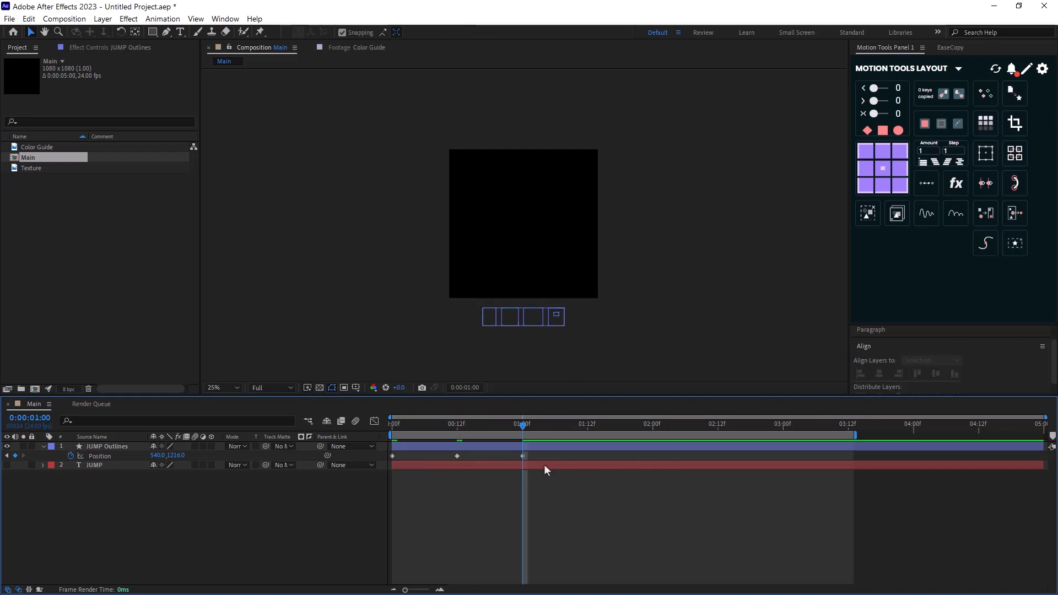
right_click(89, 459)
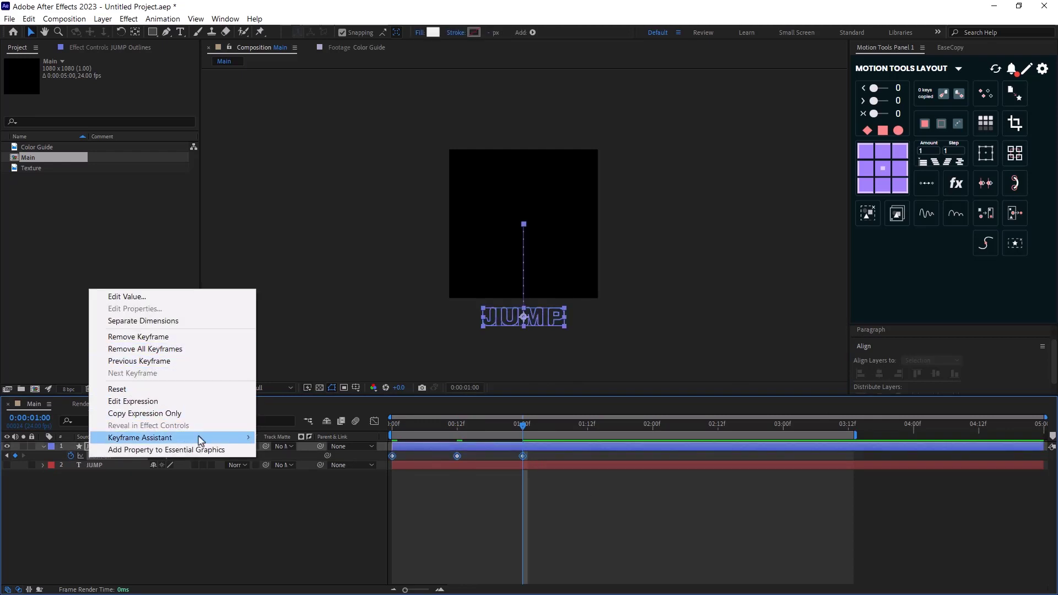
left_click(161, 322)
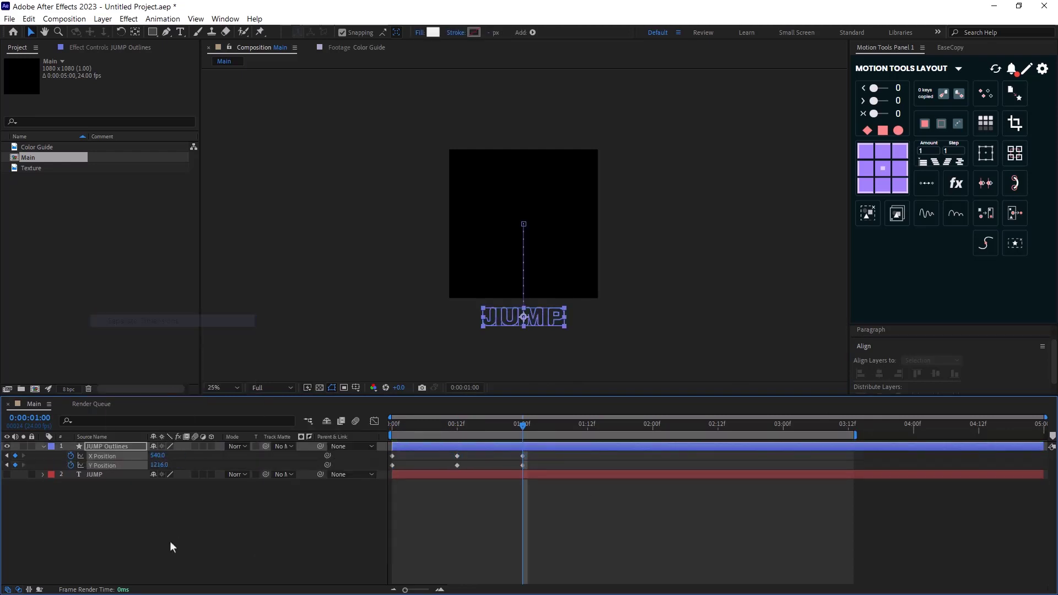
left_click(71, 456)
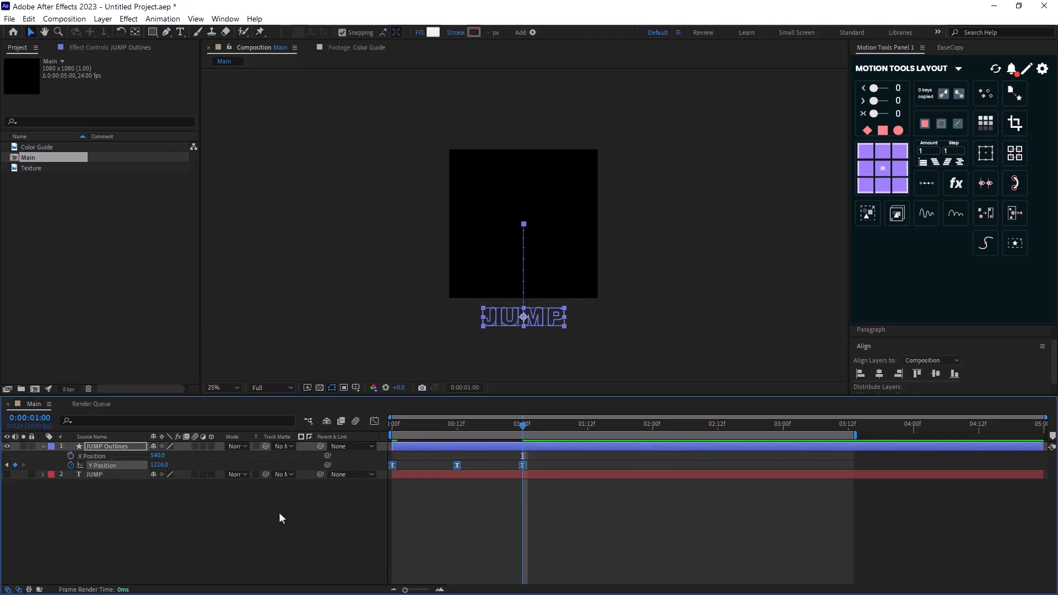
Step: Lengthen the speed-graph easing into the 12-frame keyframe in the Graph Editor
key("shift+F3")
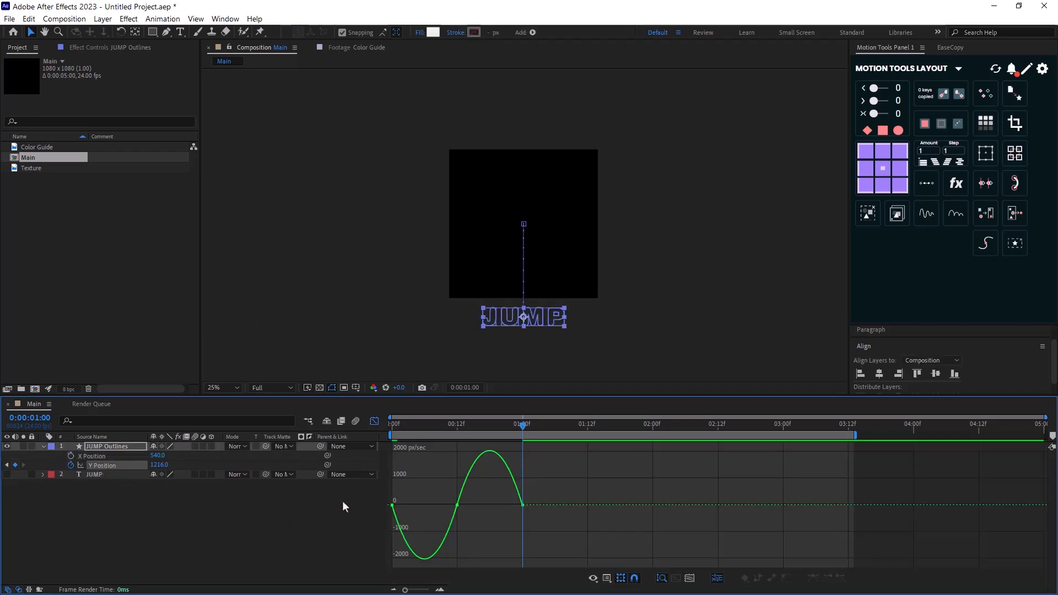
left_click(458, 504)
left_click_drag(447, 505, 521, 486)
key("Home")
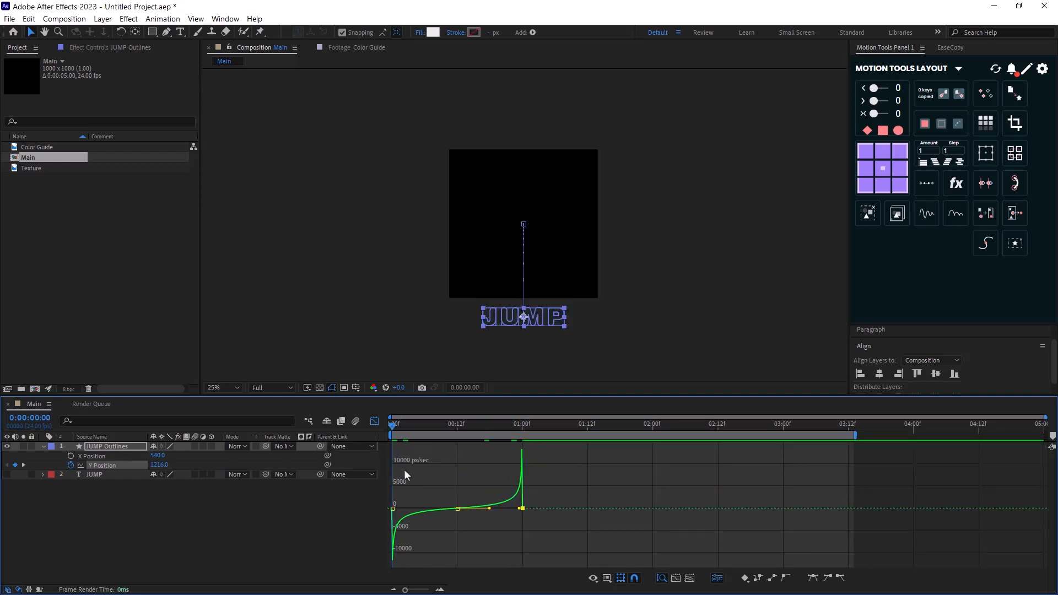
key("shift+F3")
Step: Raise the 12-frame Y Position peak to 385 and preview the bounce
left_click(461, 425)
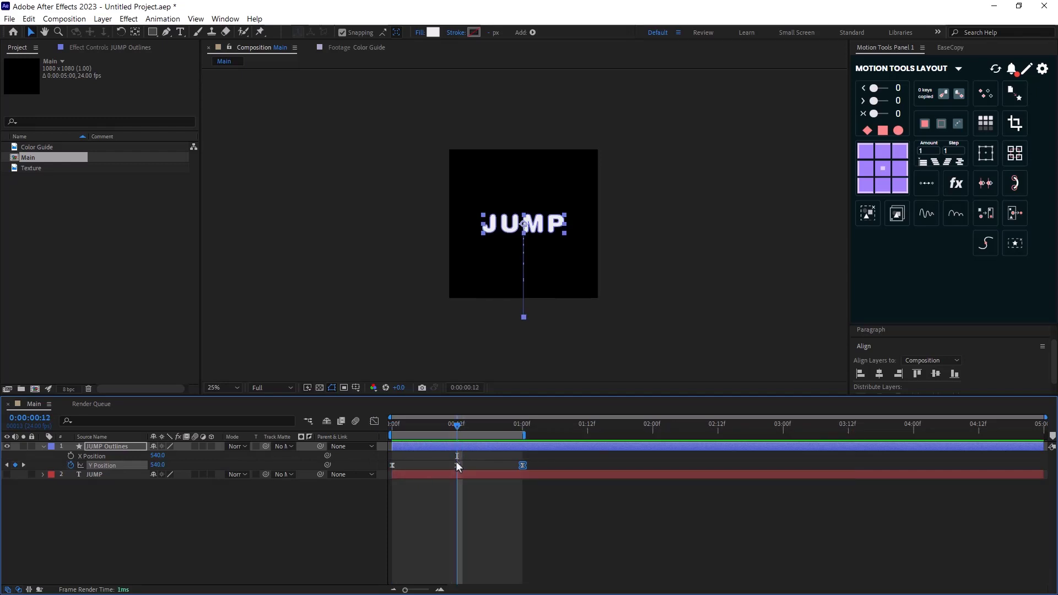
left_click(457, 465)
left_click_drag(156, 465, 71, 465)
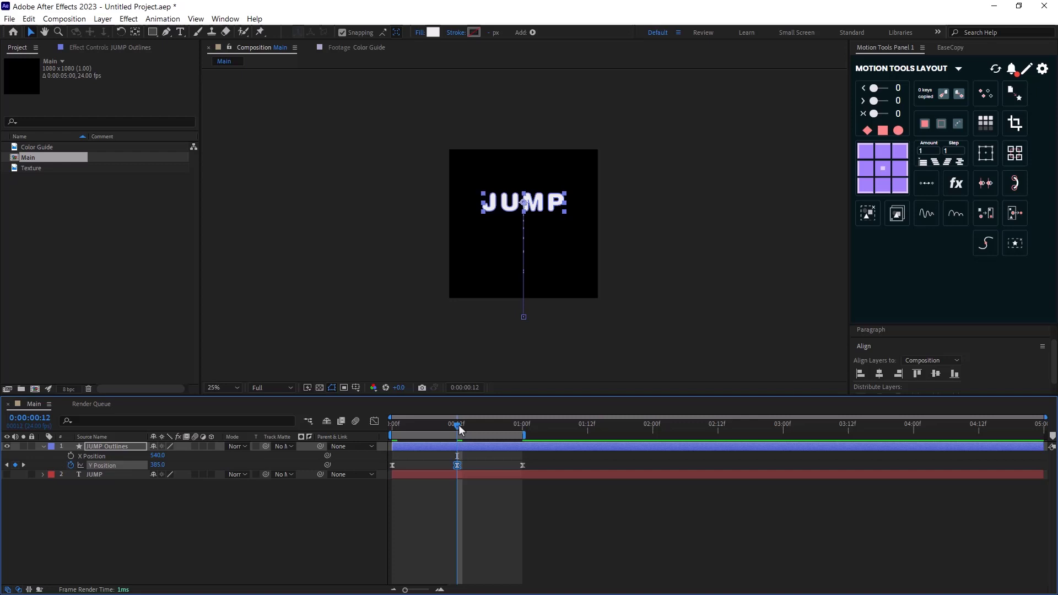
key("space")
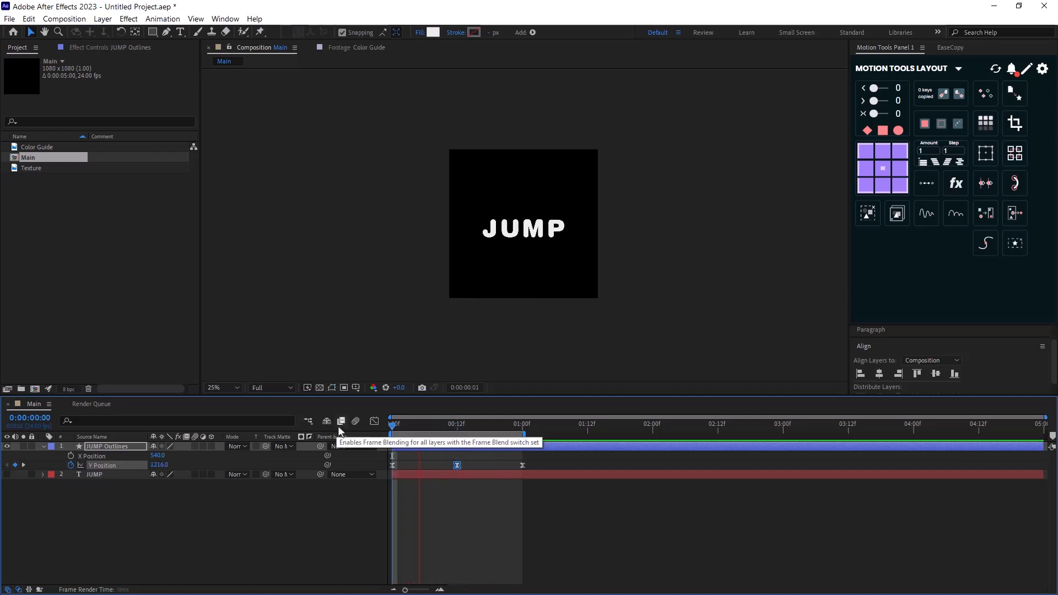
Step: Add a loopOut("cycle") expression to JUMP Outlines' Y Position and preview the repeating bounce
key("space")
key("u")
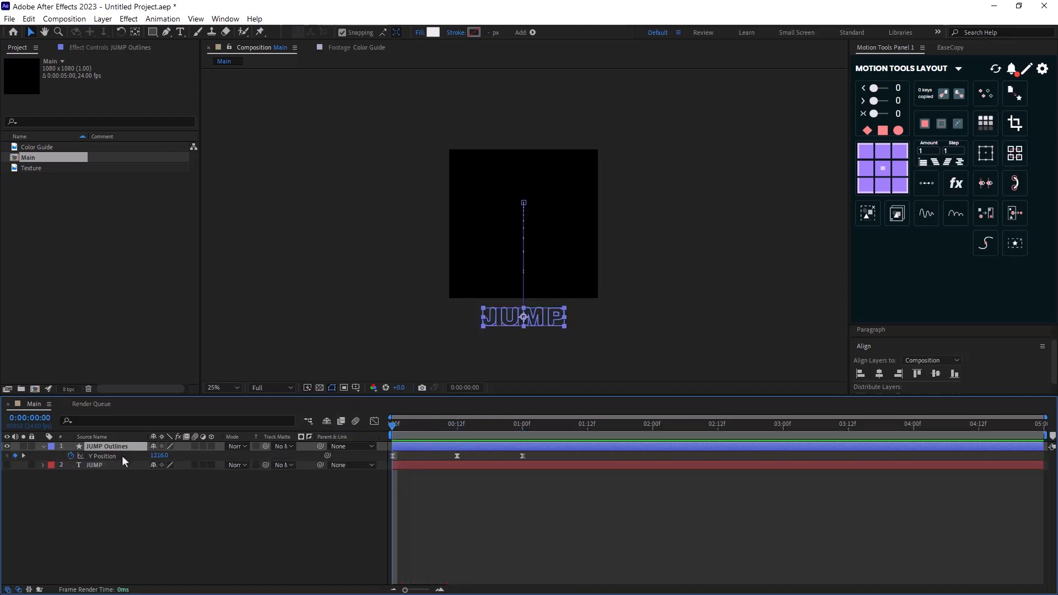
left_click(70, 456, "alt")
type("loop")
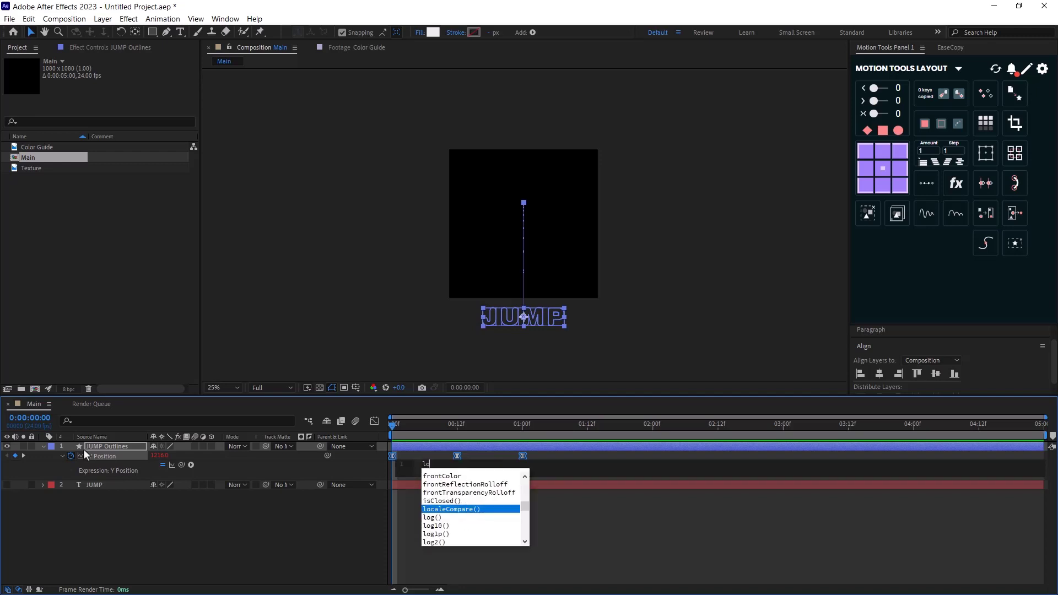
key("Down")
key("Down")
key("Return")
type("\"")
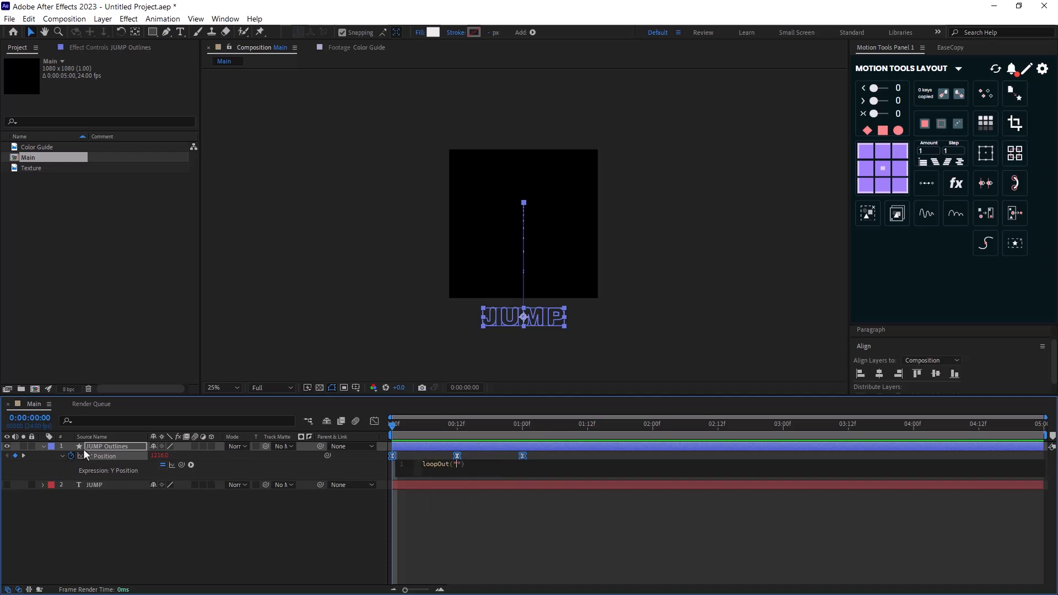
type("cycle")
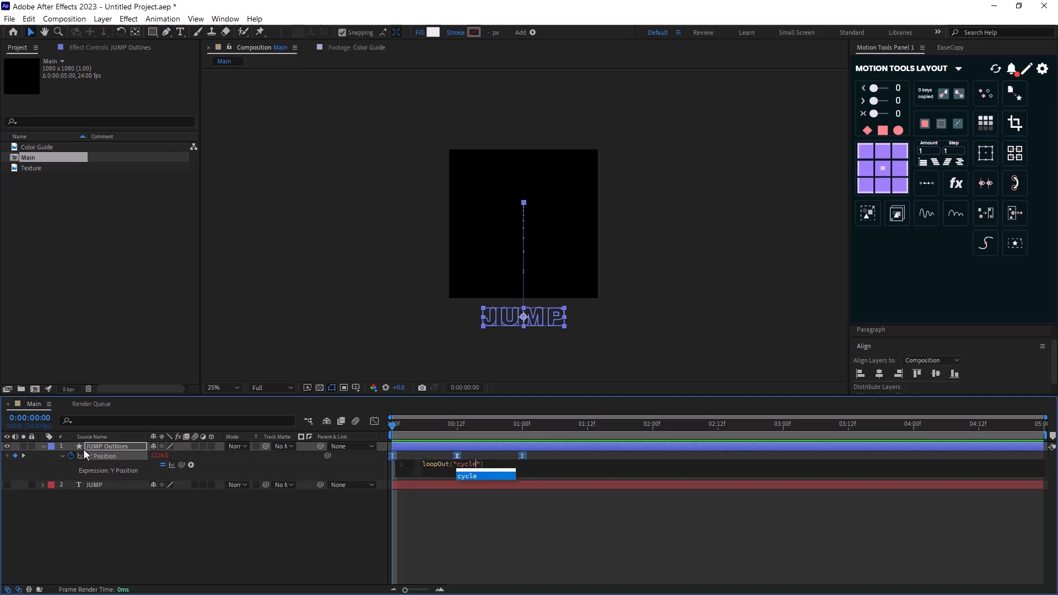
left_click(166, 525)
key("space")
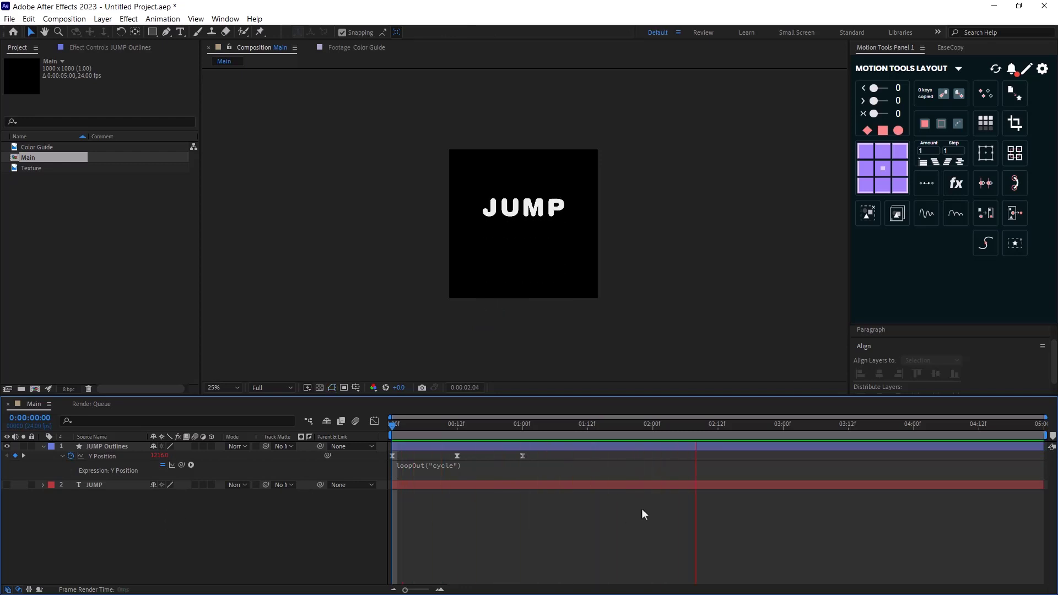
key("space")
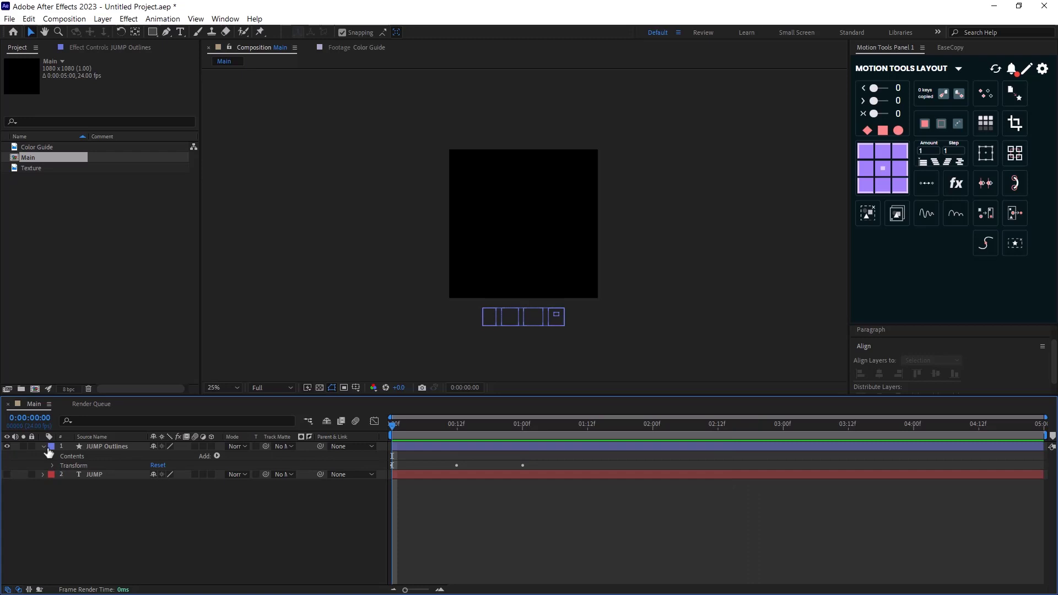
Step: Reveal the J, U, M, P shape groups and explode JUMP Outlines into four letter layers
left_click(44, 447)
left_click(44, 447)
left_click(53, 457)
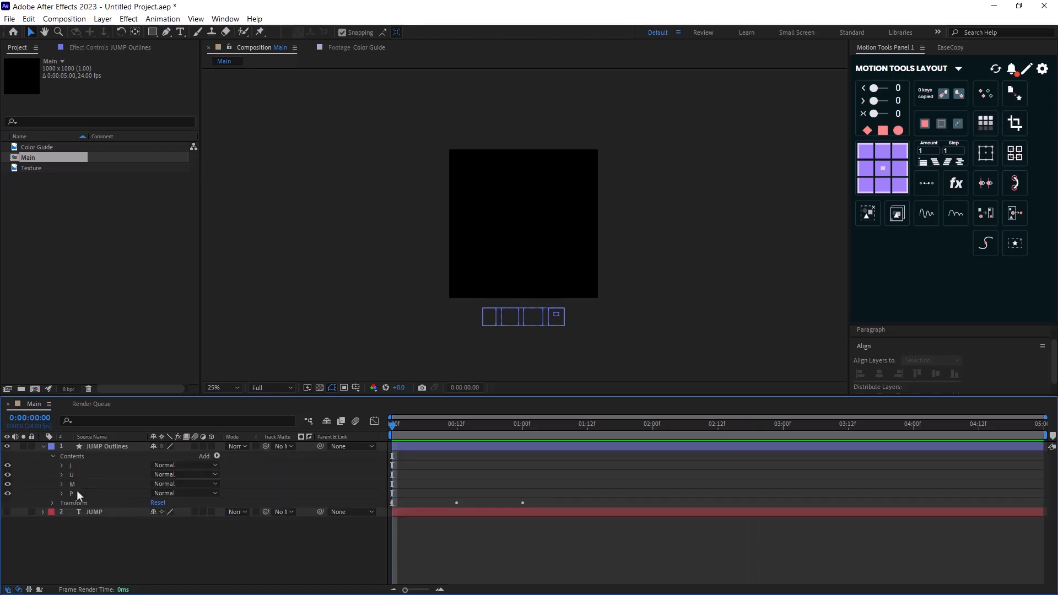
left_click(117, 448)
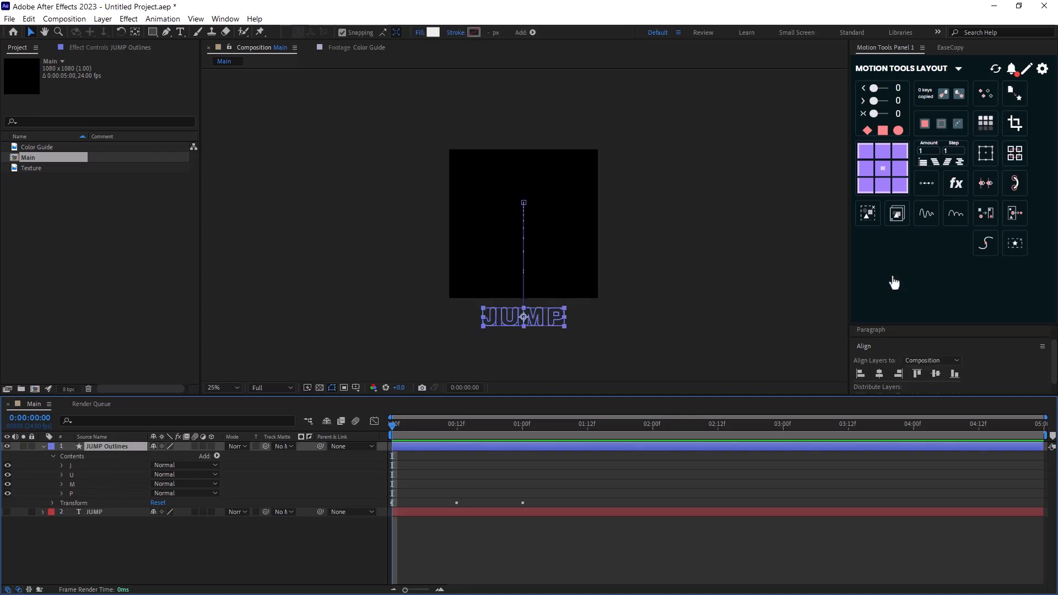
left_click(995, 218)
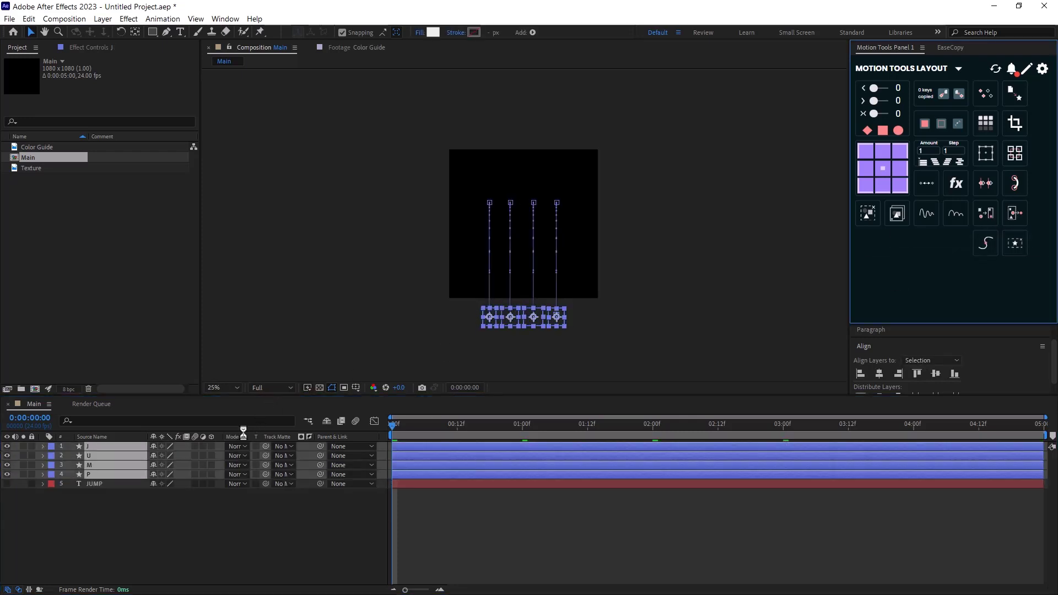
left_click(174, 518)
Step: Show the letters' Y Position keyframes and shift U's bounce two frames later
left_click(100, 446)
left_click(98, 474, "shift")
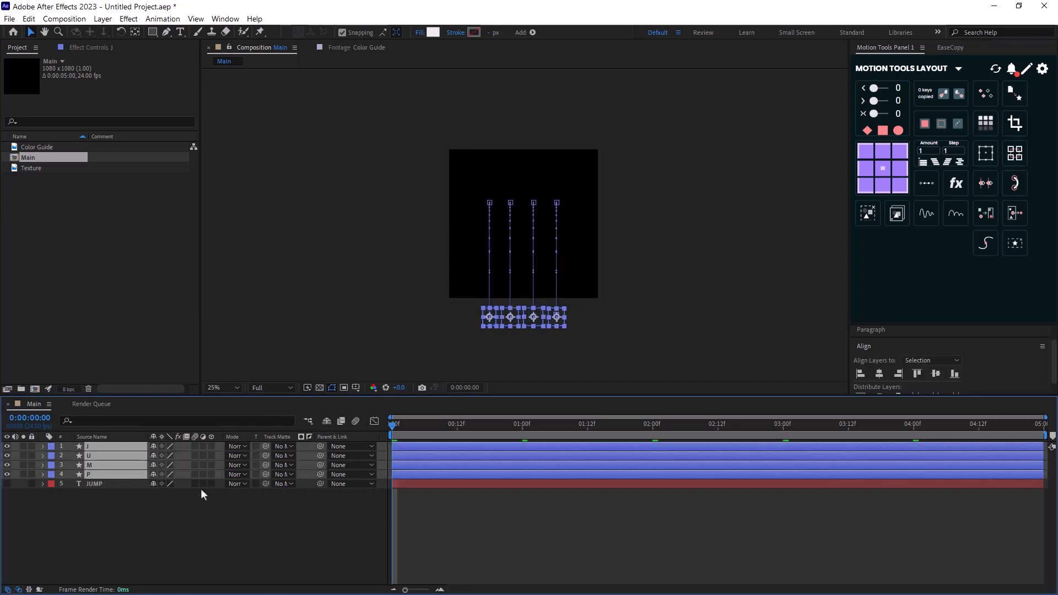
key("u")
left_click_drag(546, 471, 389, 478)
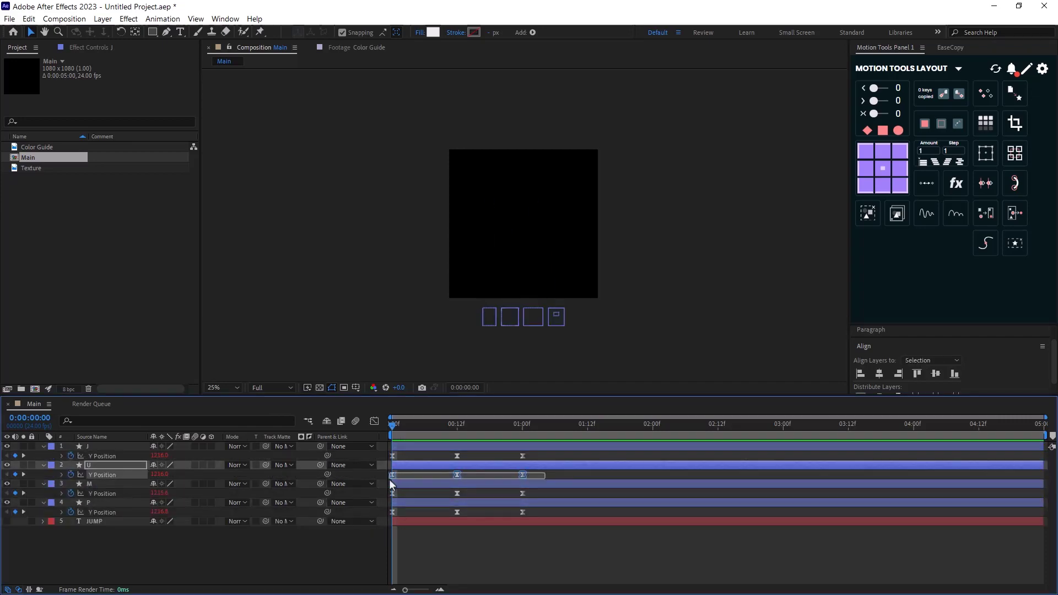
left_click(397, 430)
left_click(405, 431)
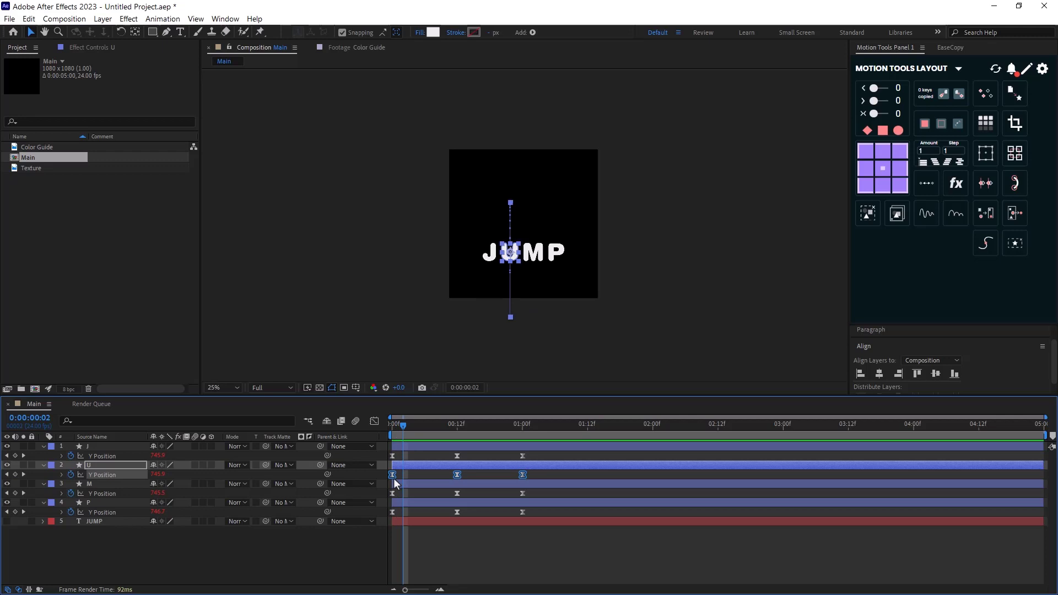
key("alt+Right")
key("alt+Right")
Step: Delay M's bounce by 4 frames and P's by 6, then preview the staggered wave
key("Page_Down")
key("Page_Down")
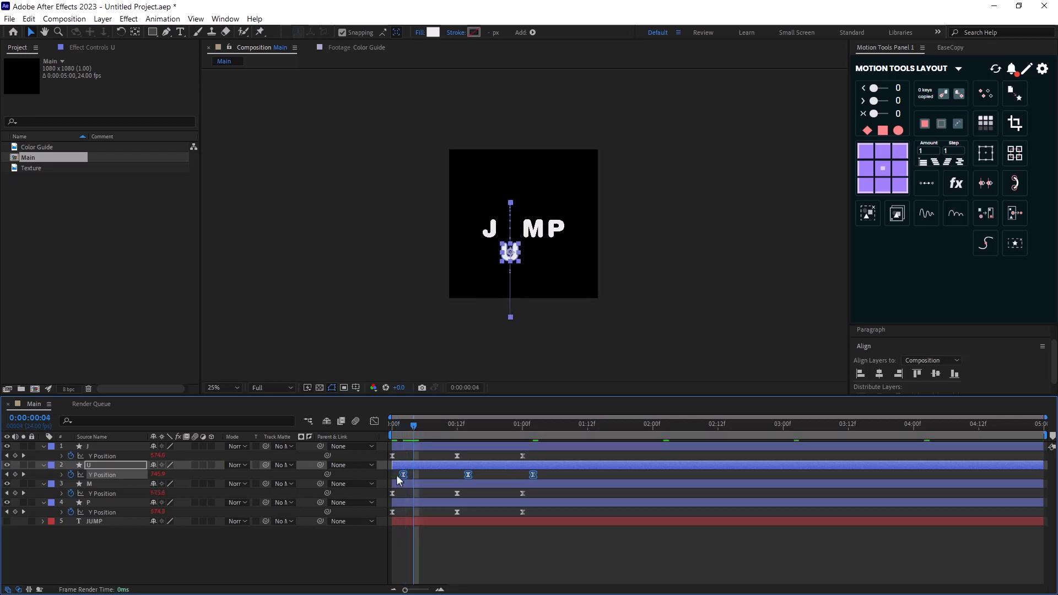
left_click_drag(524, 498, 415, 500)
left_click_drag(546, 517, 387, 519)
key("Page_Down")
key("Page_Down")
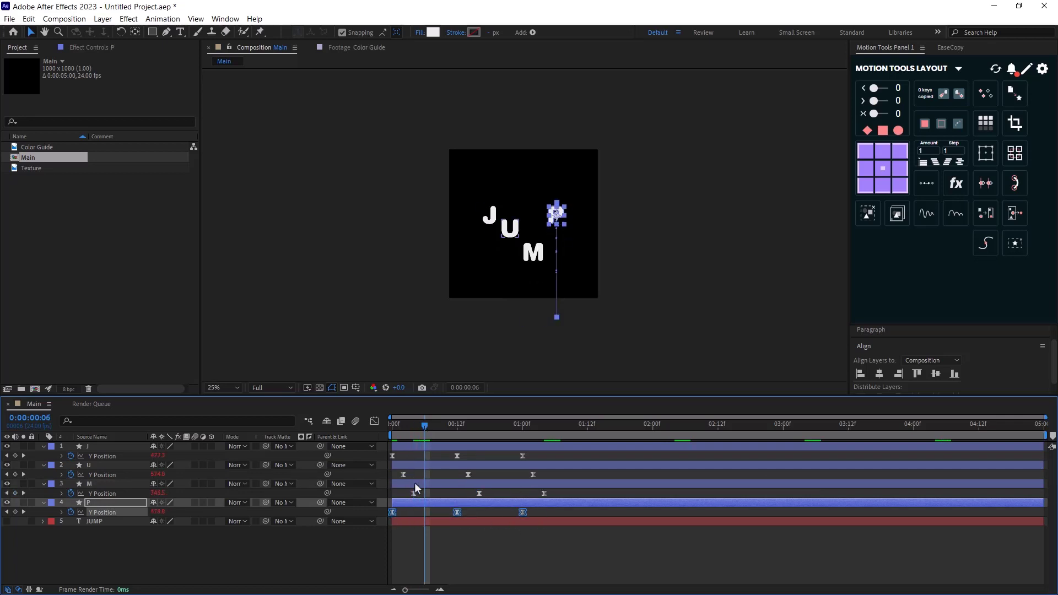
left_click_drag(546, 512, 391, 514)
left_click_drag(392, 513, 425, 515)
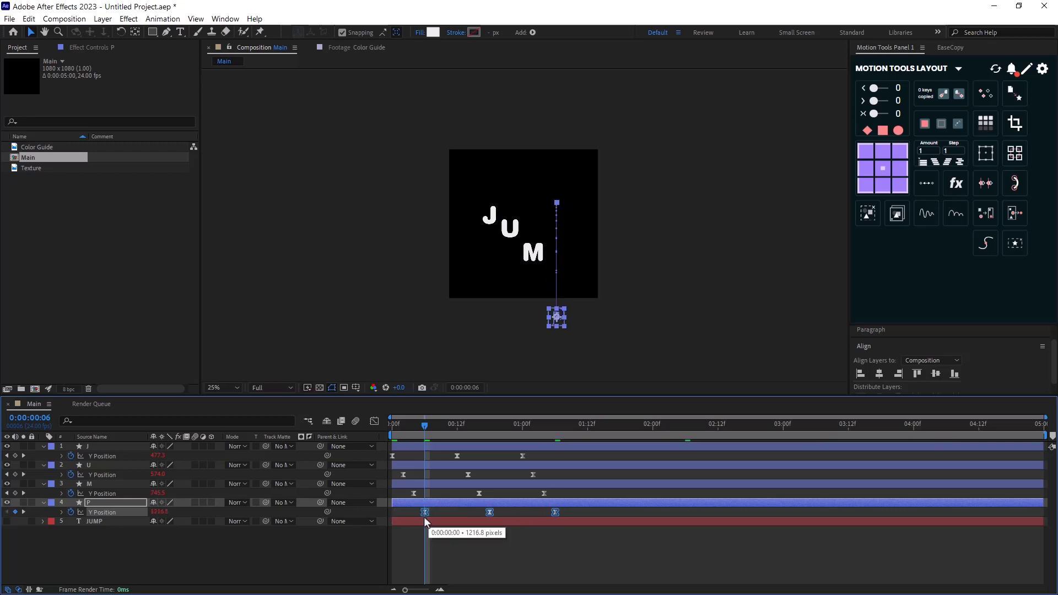
left_click(395, 432)
left_click(227, 553)
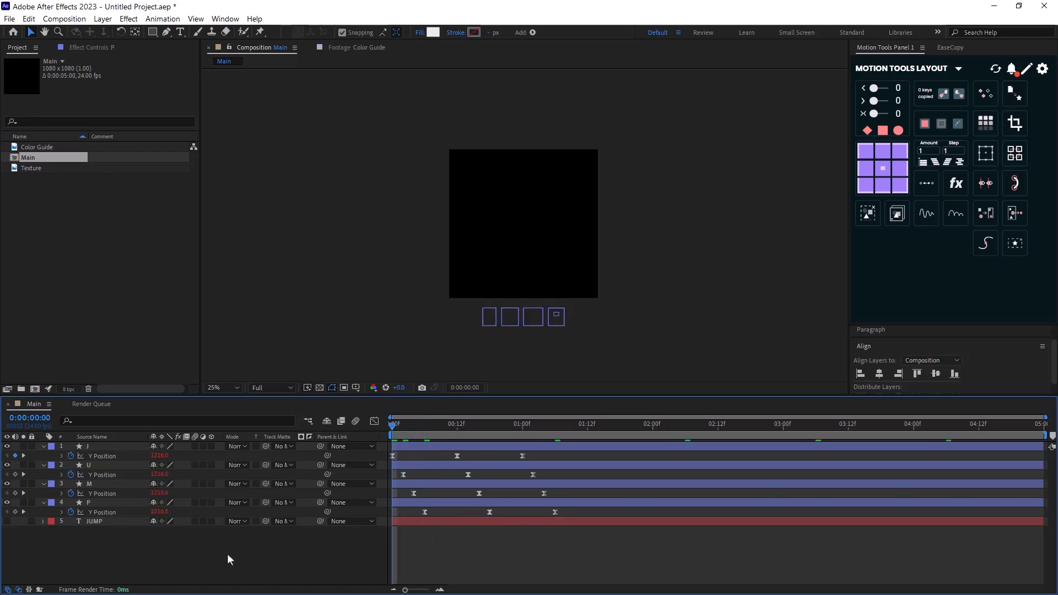
key("space")
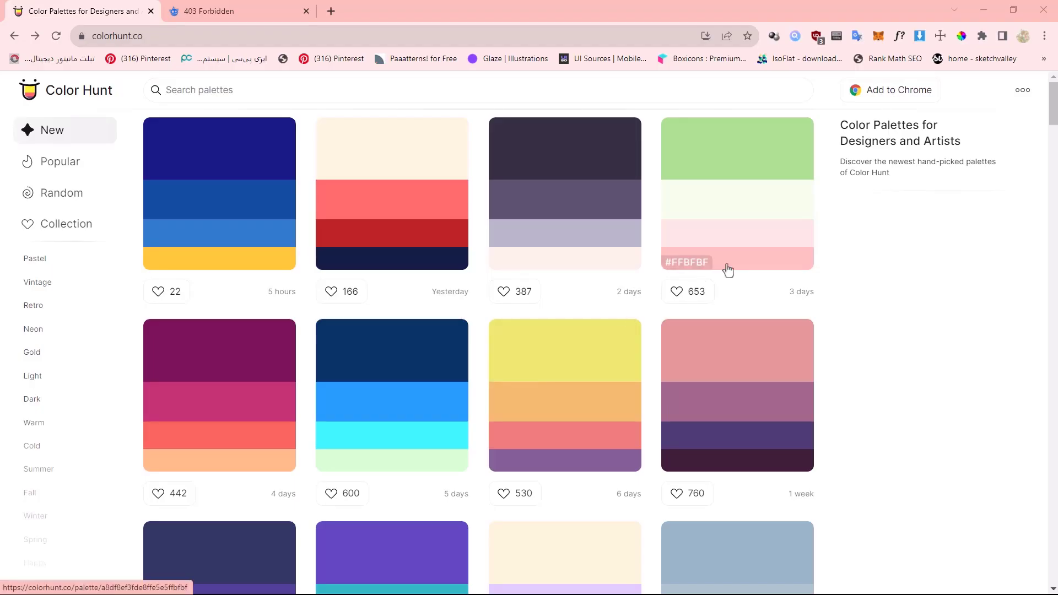
scroll(727, 269, "down", 14)
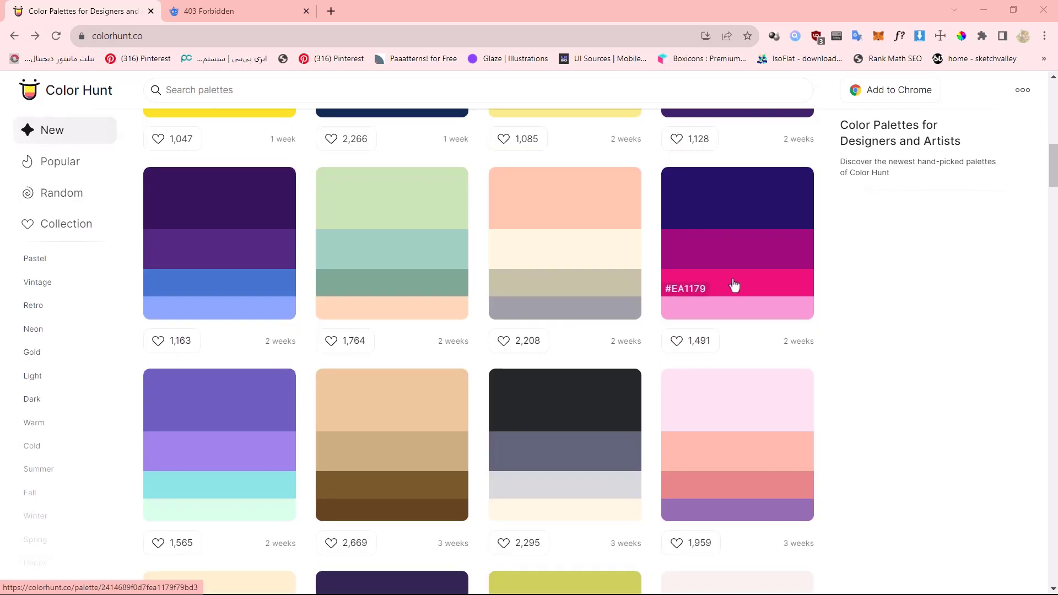
scroll(734, 285, "down", 11)
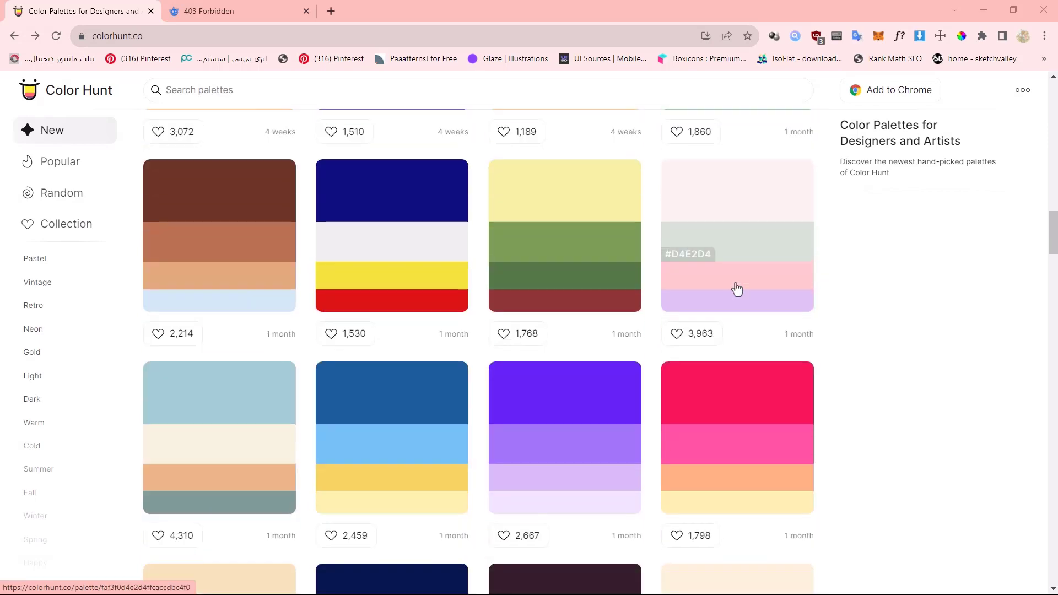
scroll(737, 288, "down", 18)
scroll(741, 303, "up", 3)
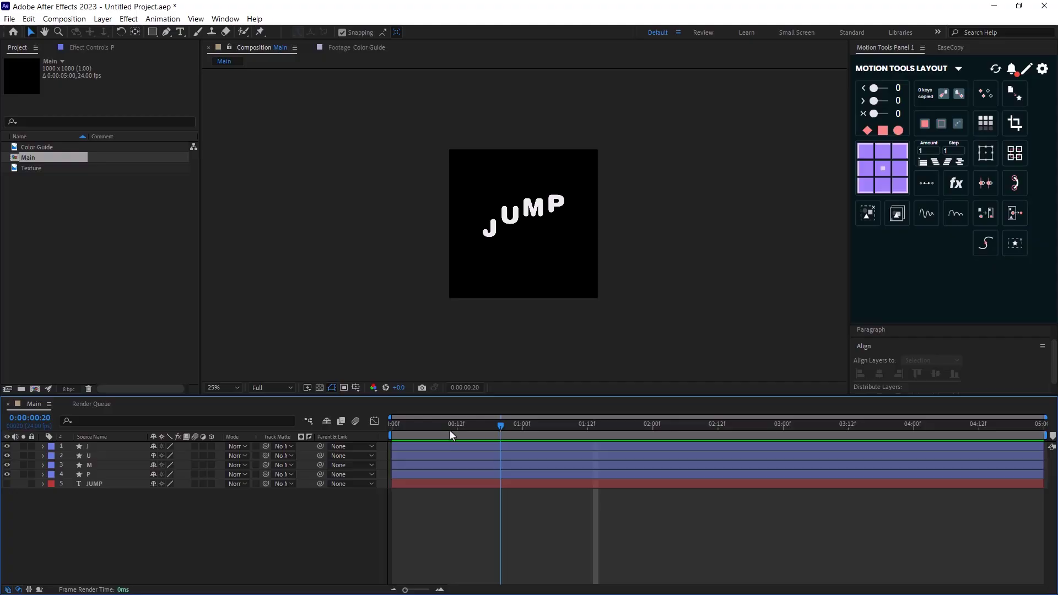
Step: Precompose the J, U, M and P letter layers into a composition named JUMP
left_click(92, 446)
left_click(102, 475, "shift")
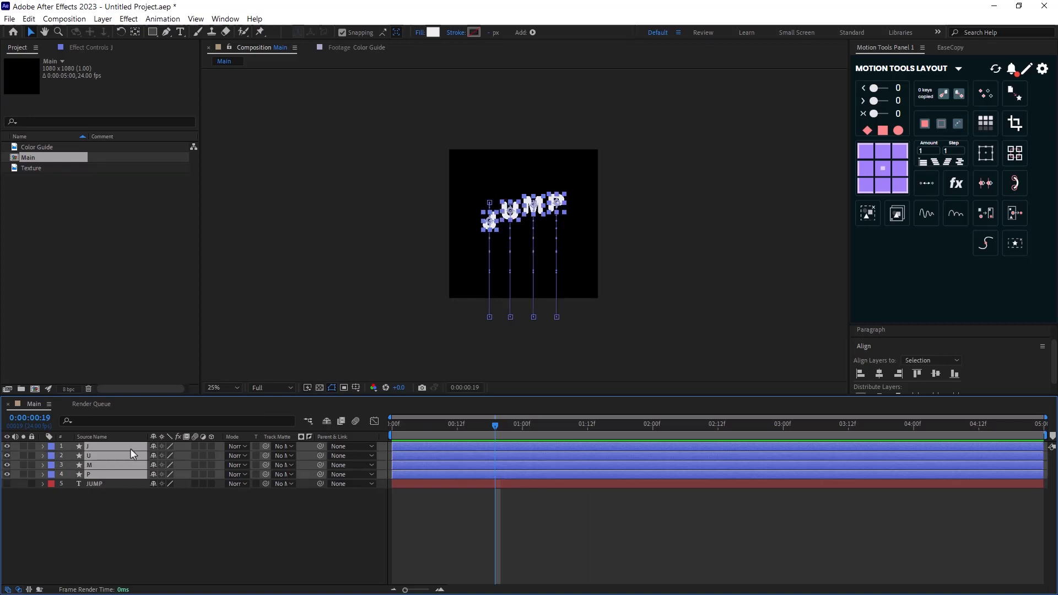
key("ctrl+shift+c")
type("JUMP")
key("Return")
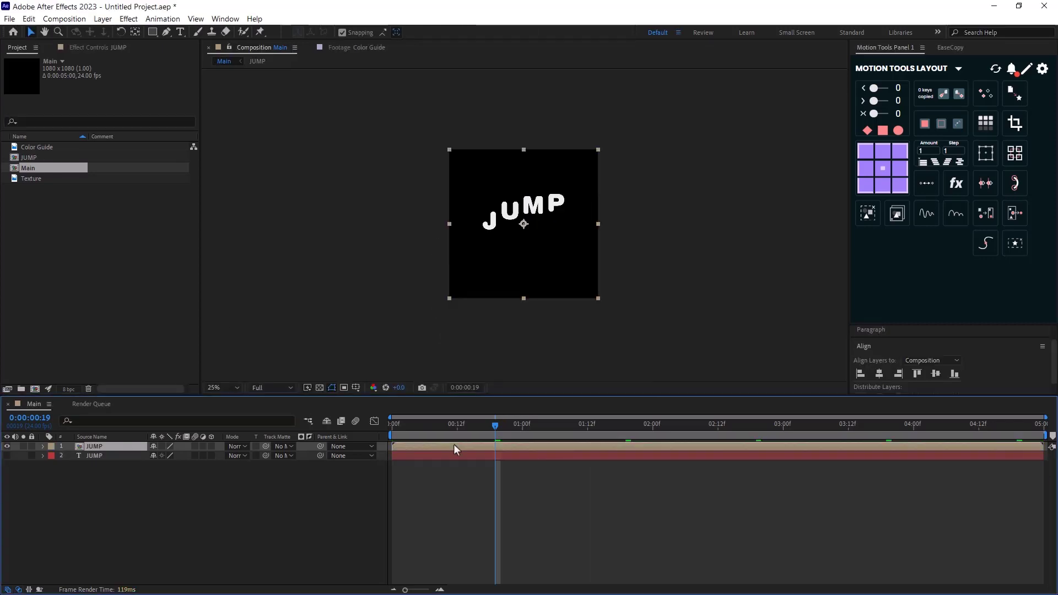
Step: Open the Color Guide palette image and dock it beside the composition viewer
double_click(55, 147)
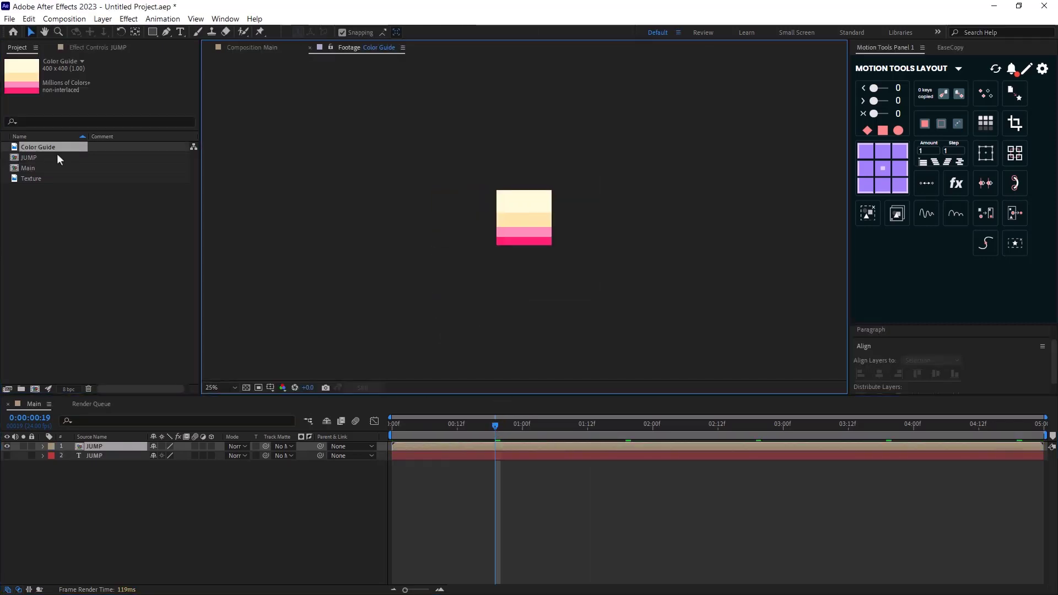
left_click_drag(353, 48, 218, 135)
left_click(138, 475)
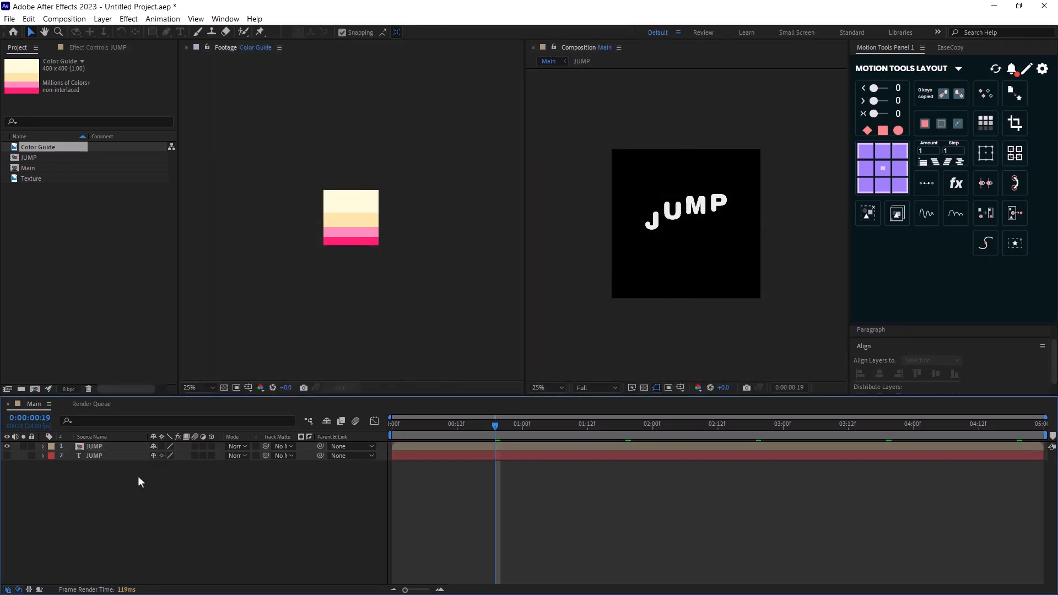
left_click(107, 445)
Step: Apply a Fill effect to JUMP using hot pink sampled from the Color Guide
key("ctrl+space")
type("f")
left_click(209, 406)
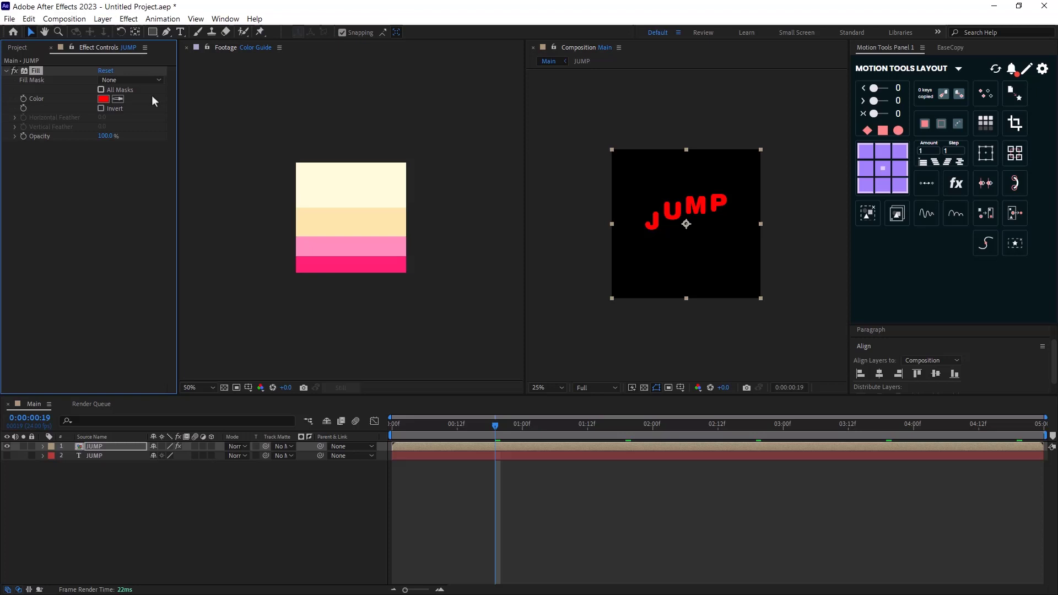
left_click(117, 99)
Step: Duplicate JUMP, nudge the copy down, and fill it with the palette's light pink
left_click(140, 450)
key("ctrl+d")
key("ctrl+Down")
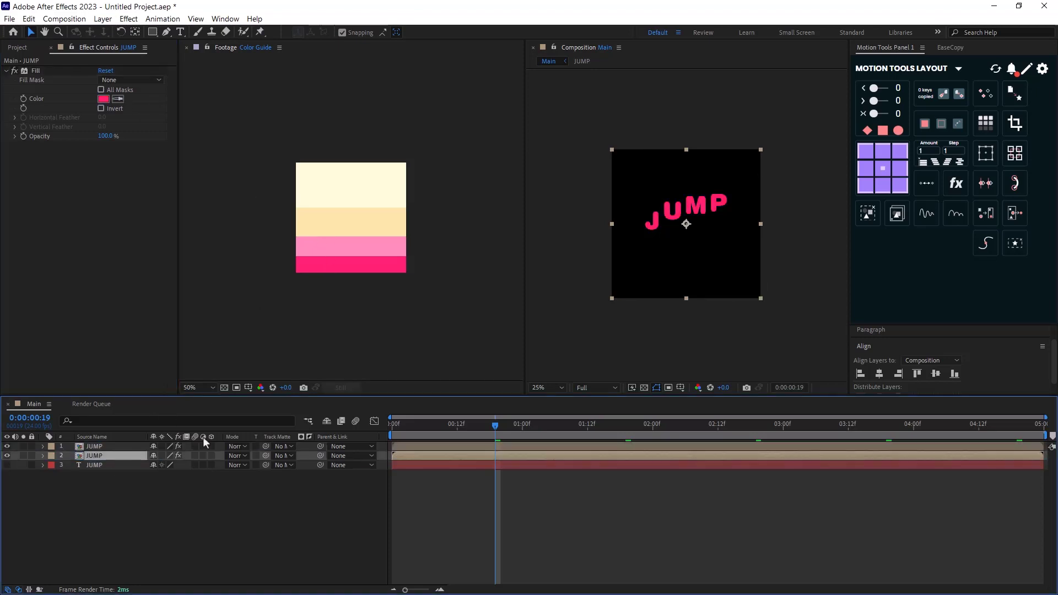
key("shift+Down")
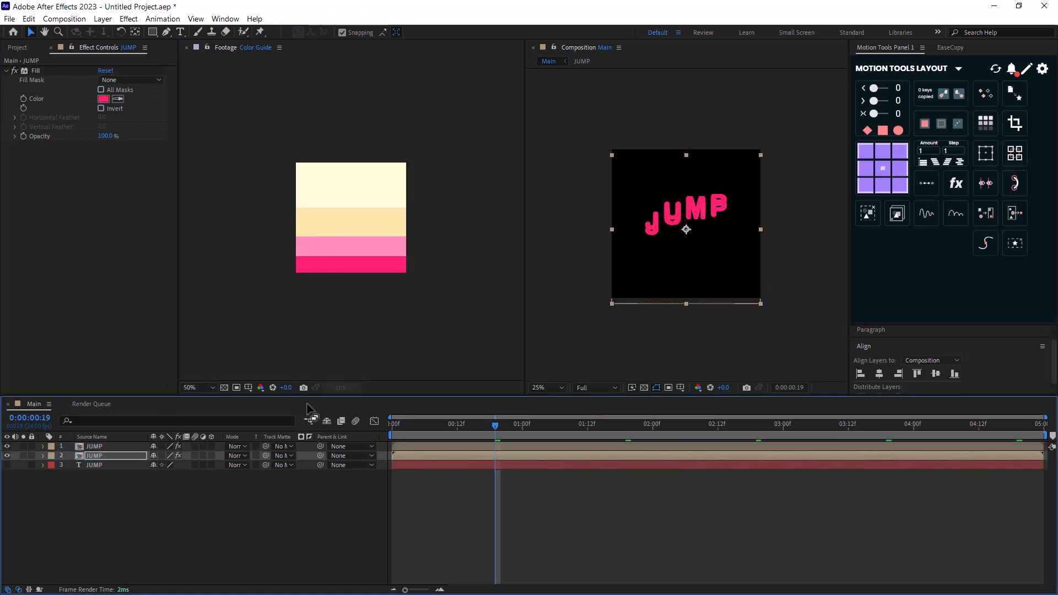
left_click(118, 98)
left_click(335, 245)
left_click(107, 455)
Step: Duplicate again, nudge the third copy further down, and fill it with the beige band
key("ctrl+d")
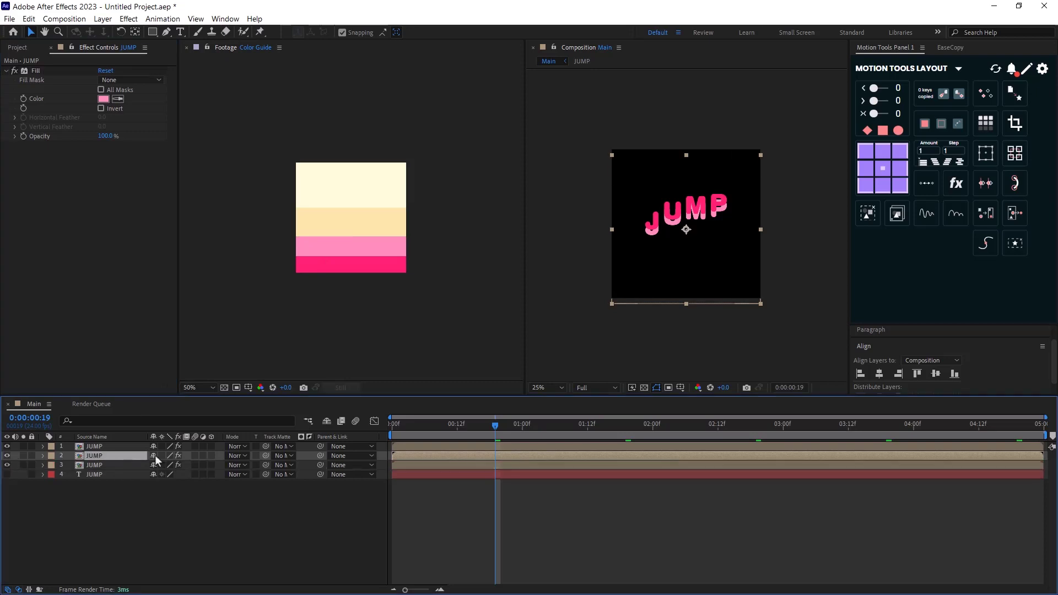
left_click(136, 465)
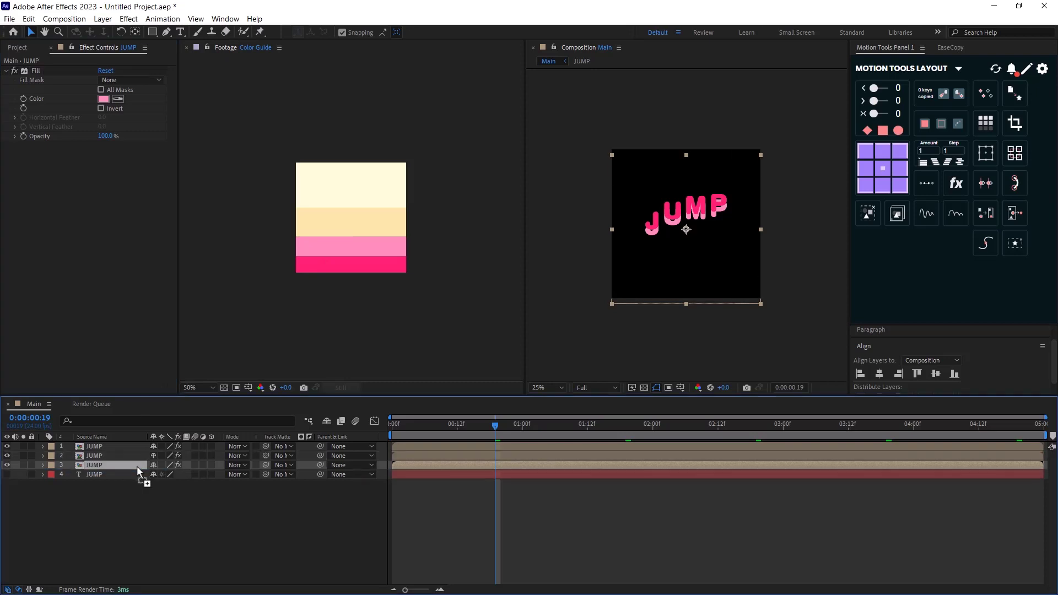
key("shift+Down")
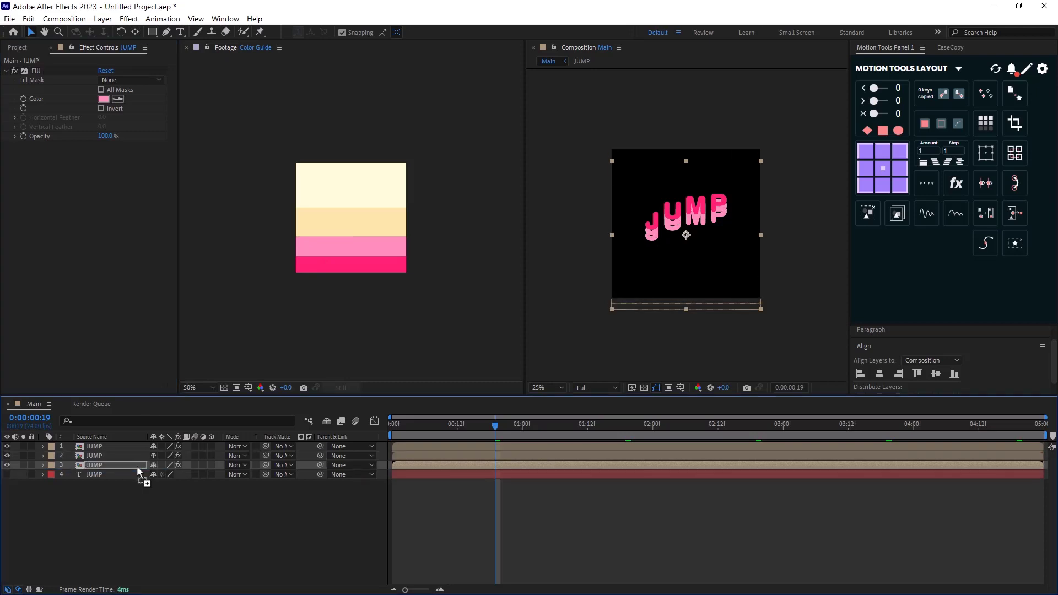
left_click(117, 99)
left_click(340, 219)
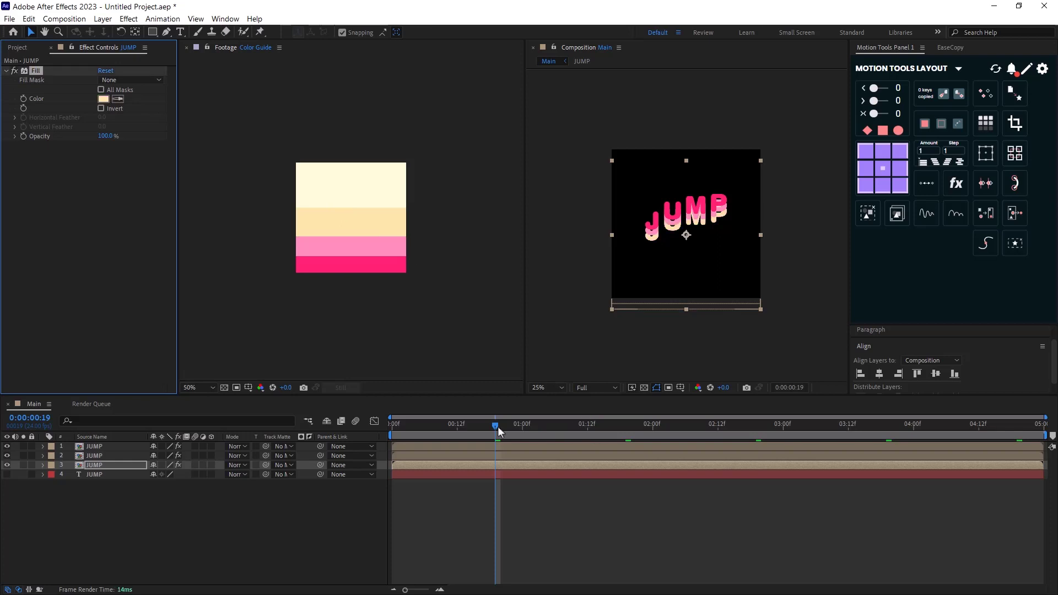
Step: Add a Pale Yellow Solid at the bottom of the stack as the background
left_click_drag(497, 426, 419, 425)
key("ctrl+y")
left_click(567, 401)
left_click_drag(141, 446, 127, 499)
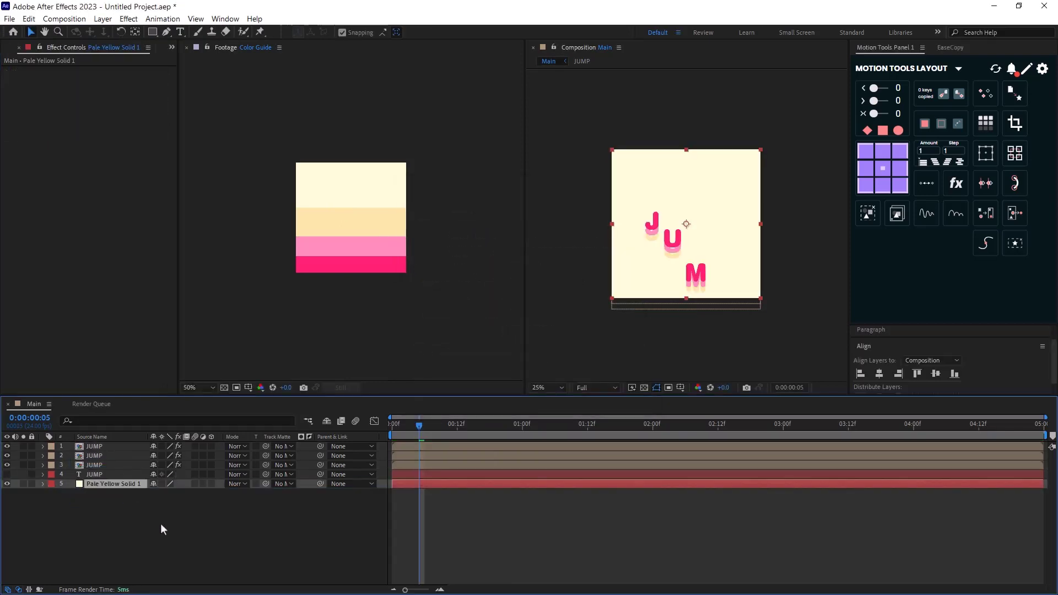
left_click(166, 526)
key("period")
key("period")
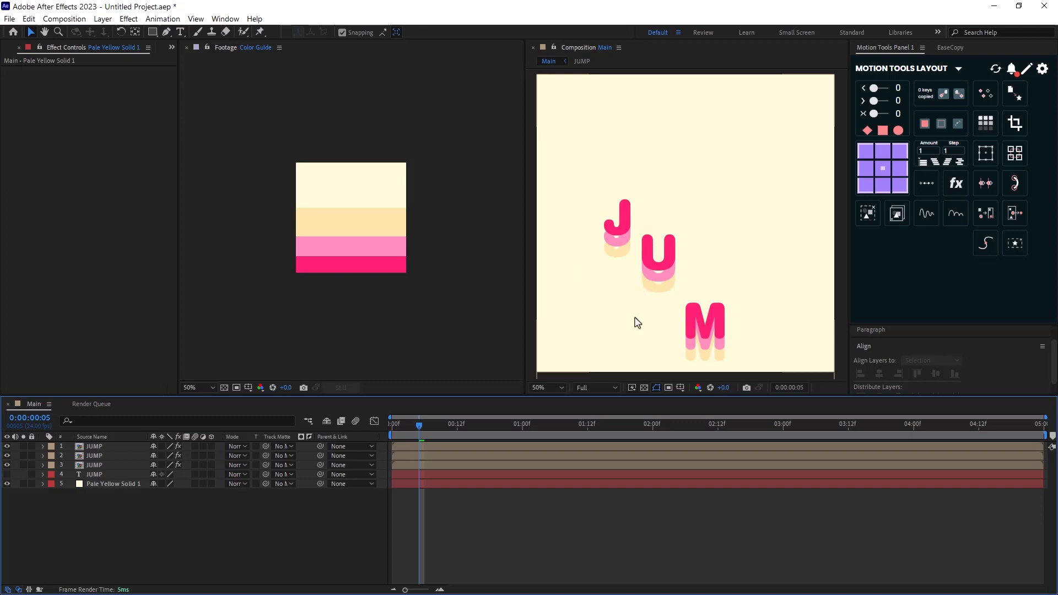
left_click(468, 435)
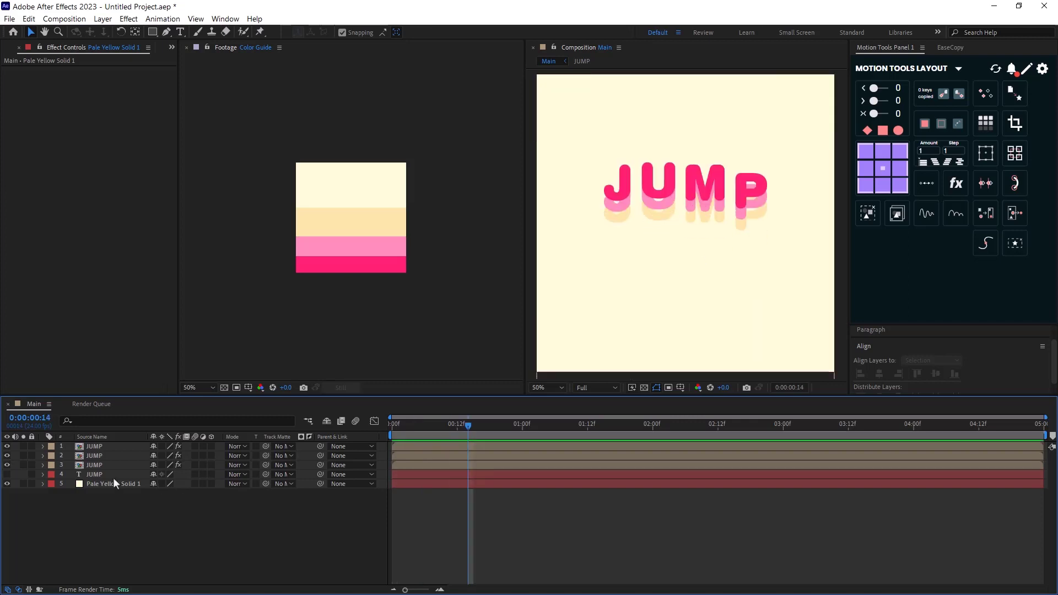
Step: Add a black Stroke layer style to the beige back JUMP layer
right_click(95, 464)
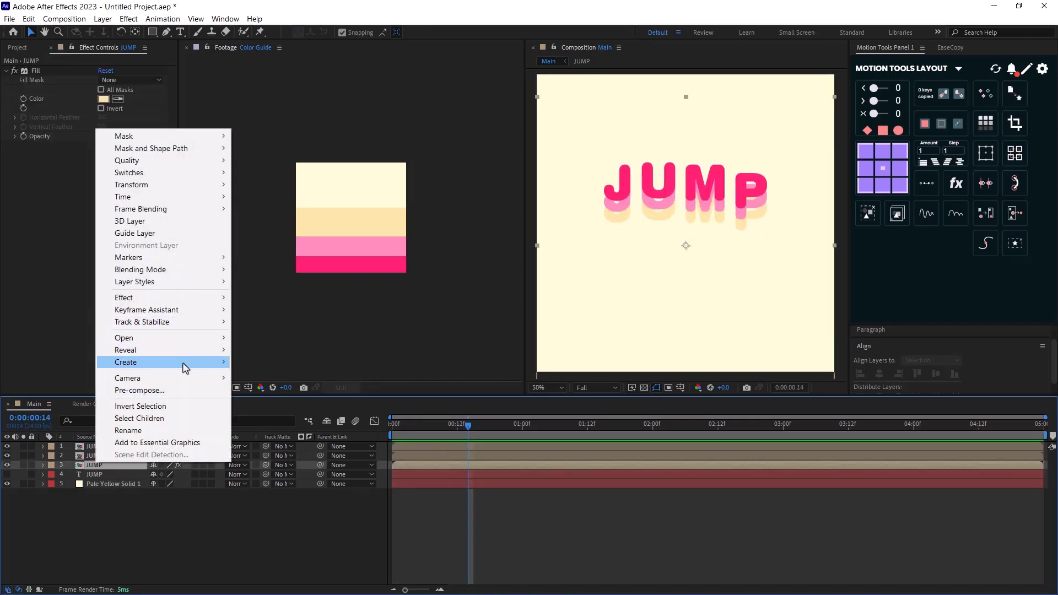
mouse_move(191, 286)
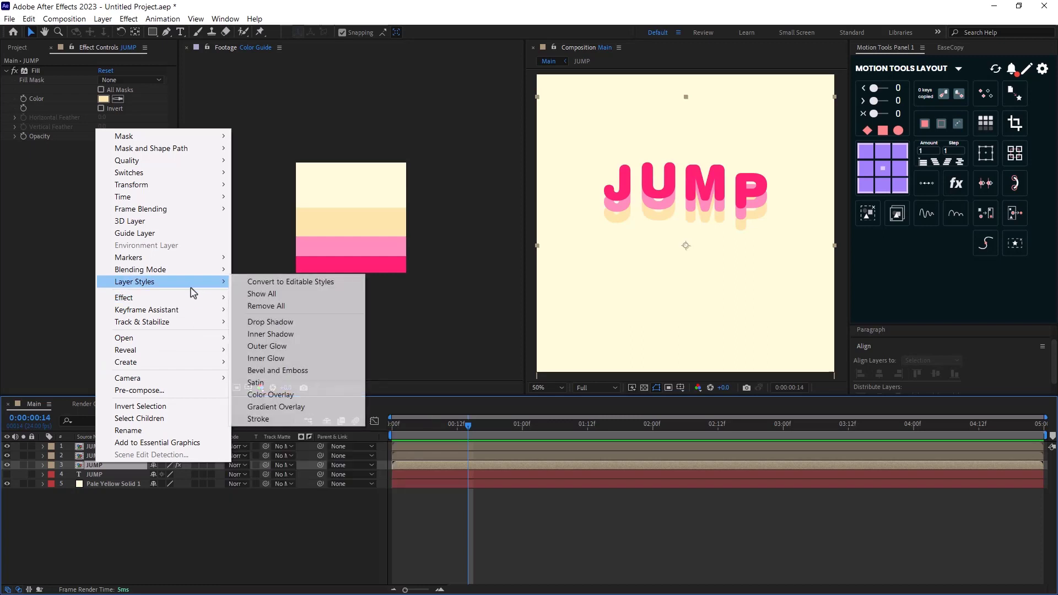
left_click(308, 419)
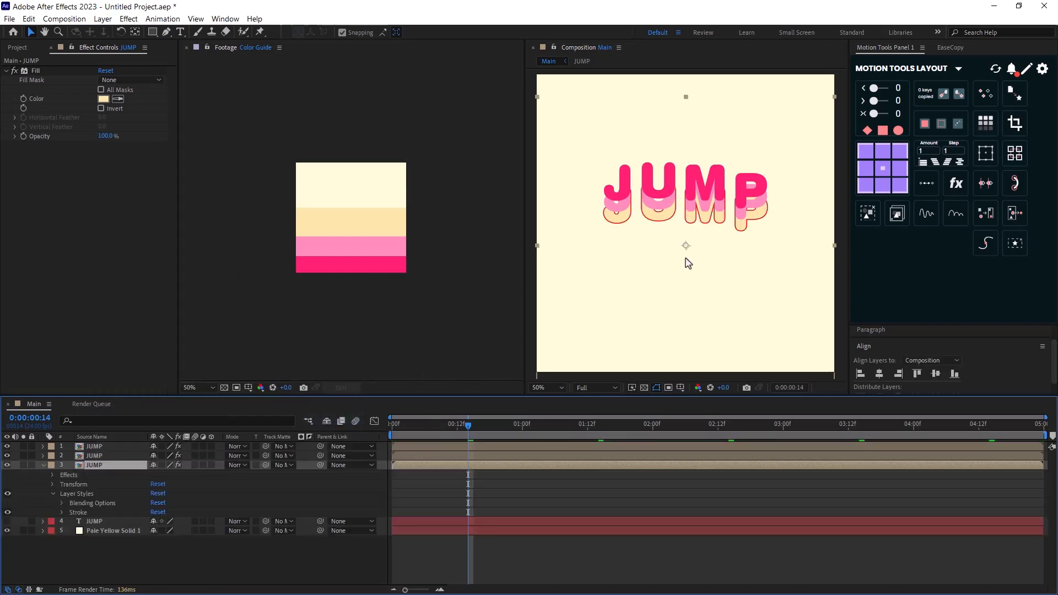
key("period")
left_click(62, 512)
left_click(110, 541)
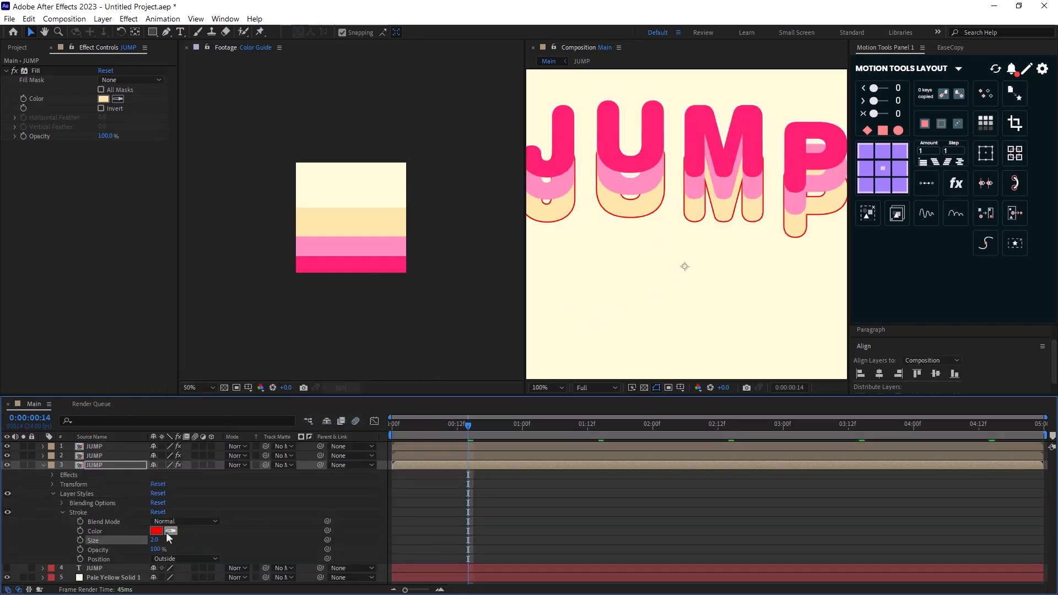
left_click(157, 531)
left_click(432, 505)
left_click(638, 378)
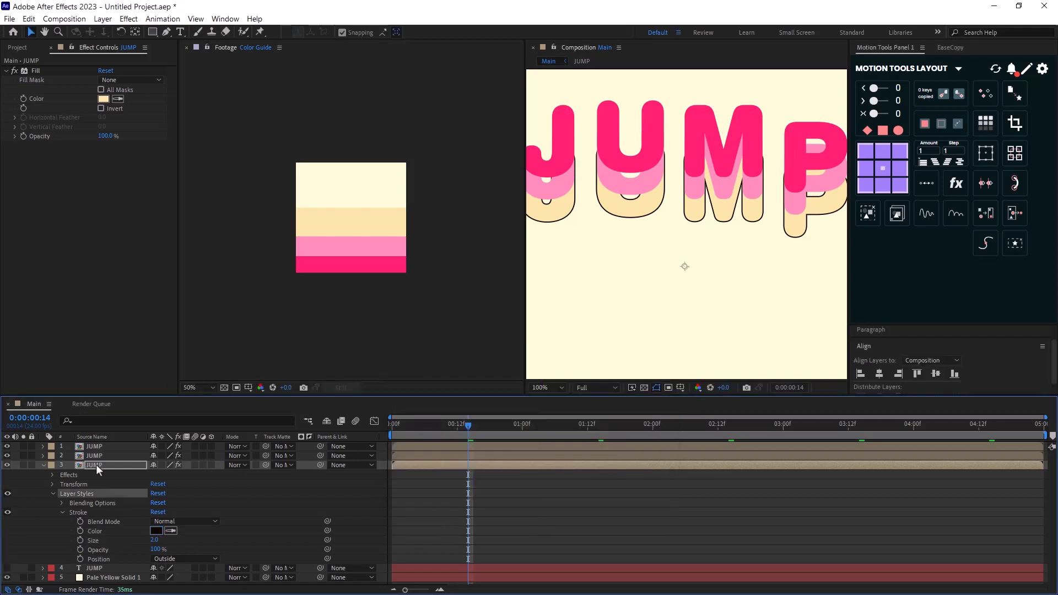
Step: Add an Inner Shadow style with Overlay blend mode and a larger Distance
right_click(96, 464)
mouse_move(208, 286)
left_click(322, 340)
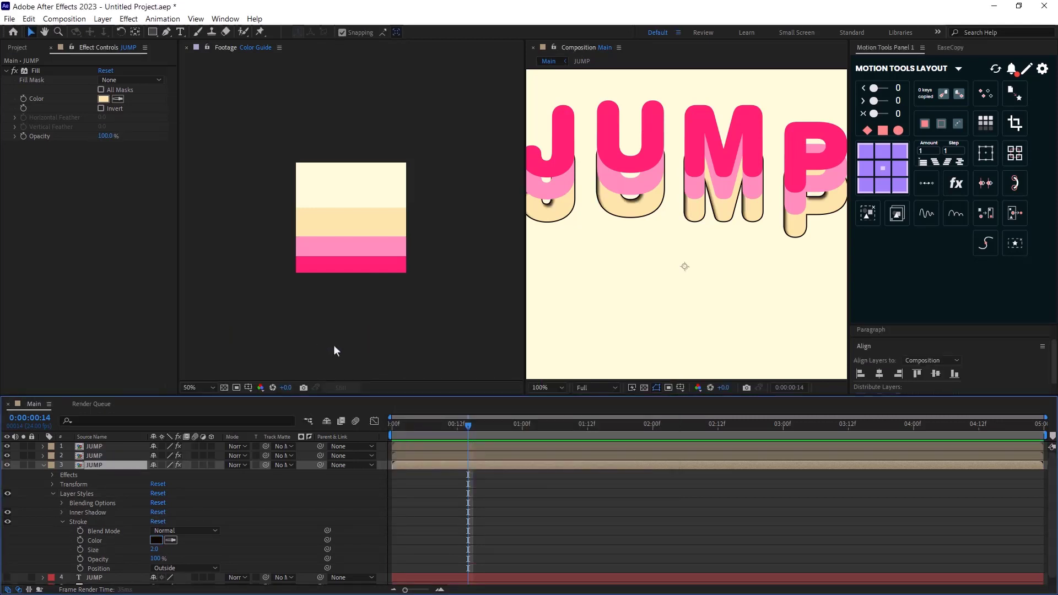
left_click(62, 512)
left_click(197, 507)
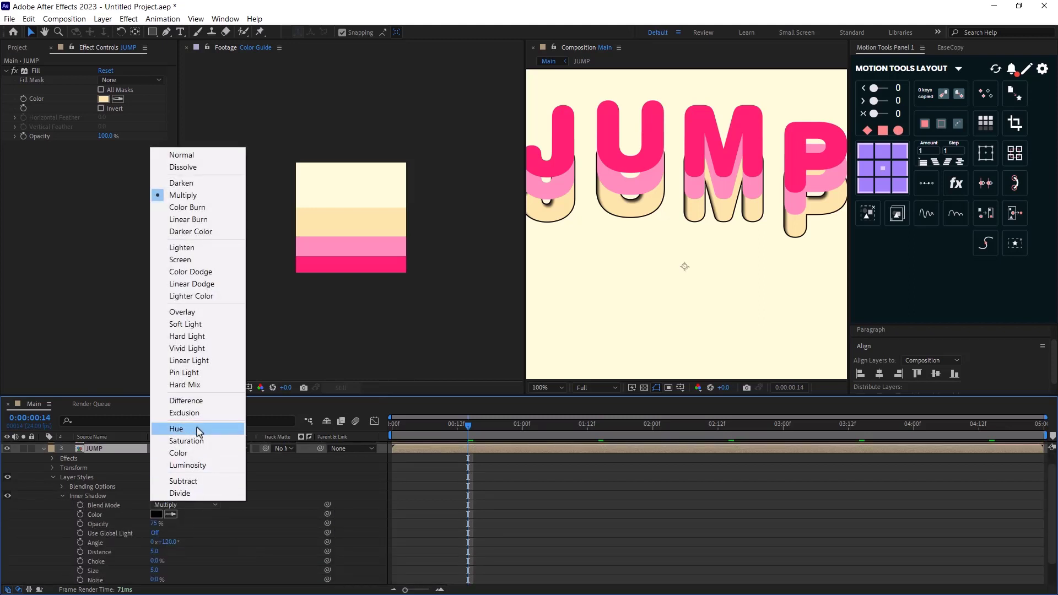
left_click(201, 312)
scroll(168, 522, "down", 2)
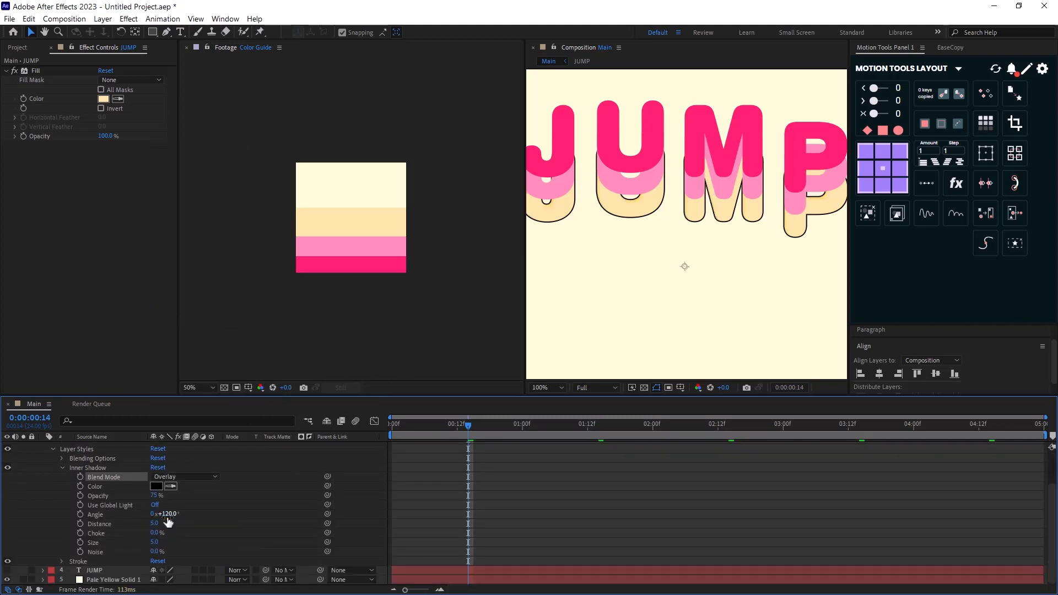
left_click_drag(155, 523, 158, 552)
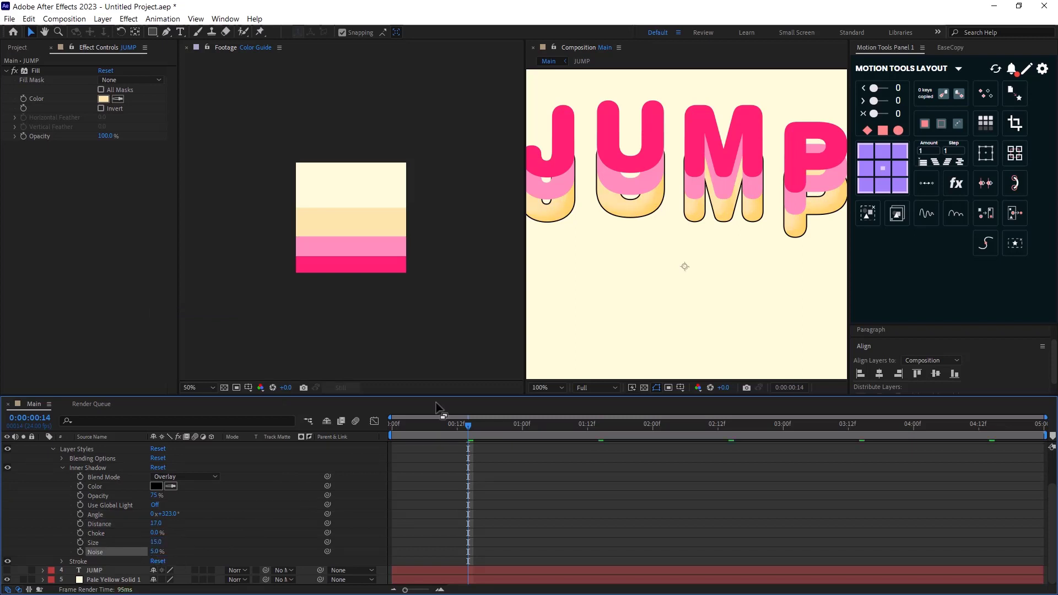
Step: Collapse the style groups and apply the back layer's stroke and inner shadow to the front and middle JUMP layers
left_click(62, 468)
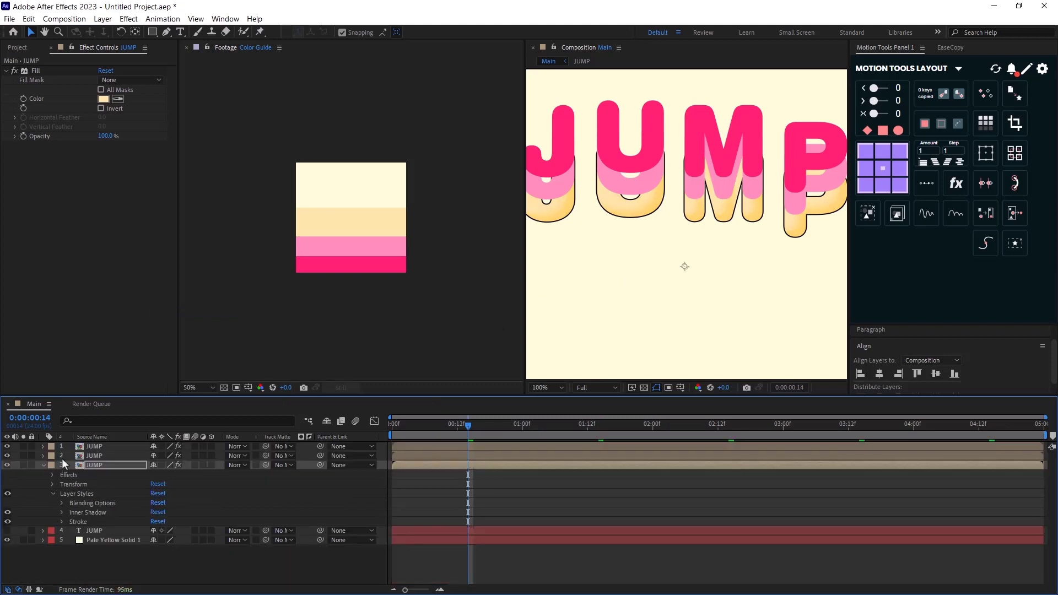
left_click(53, 494)
left_click(94, 449)
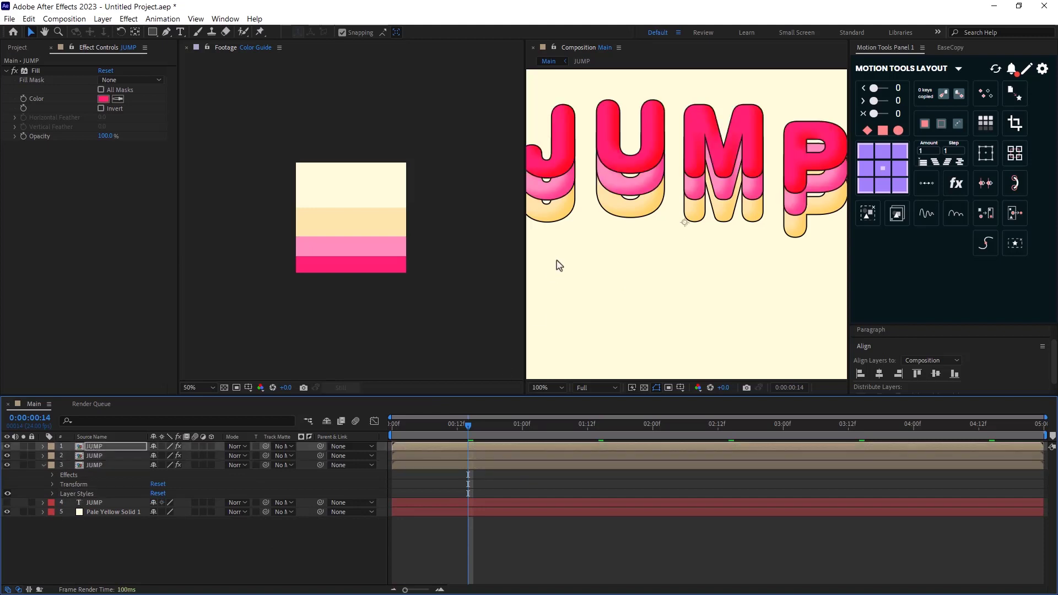
key("comma")
key("comma")
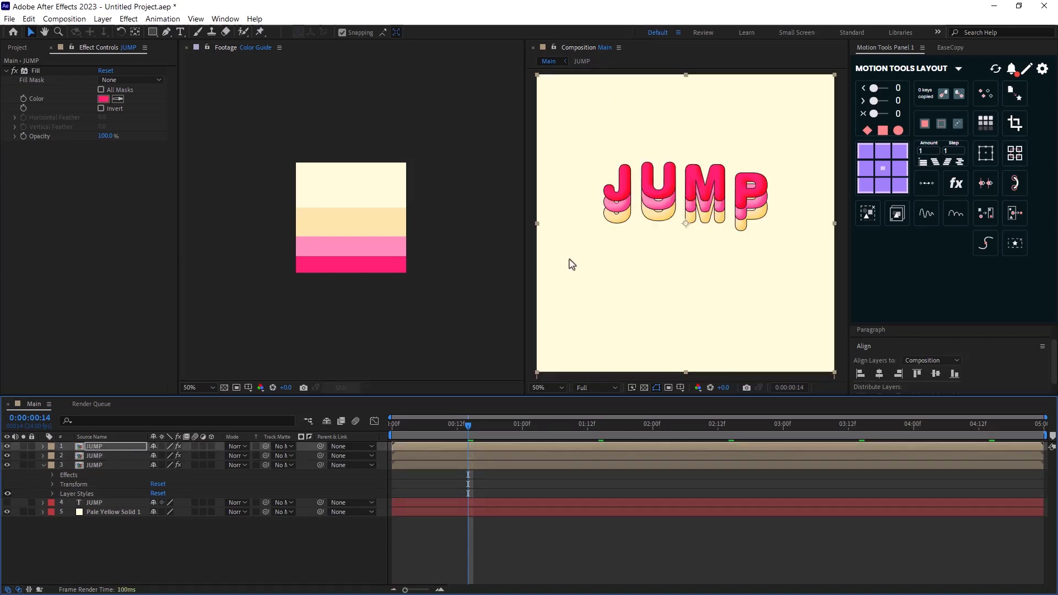
left_click(287, 531)
left_click(419, 425)
left_click(559, 297)
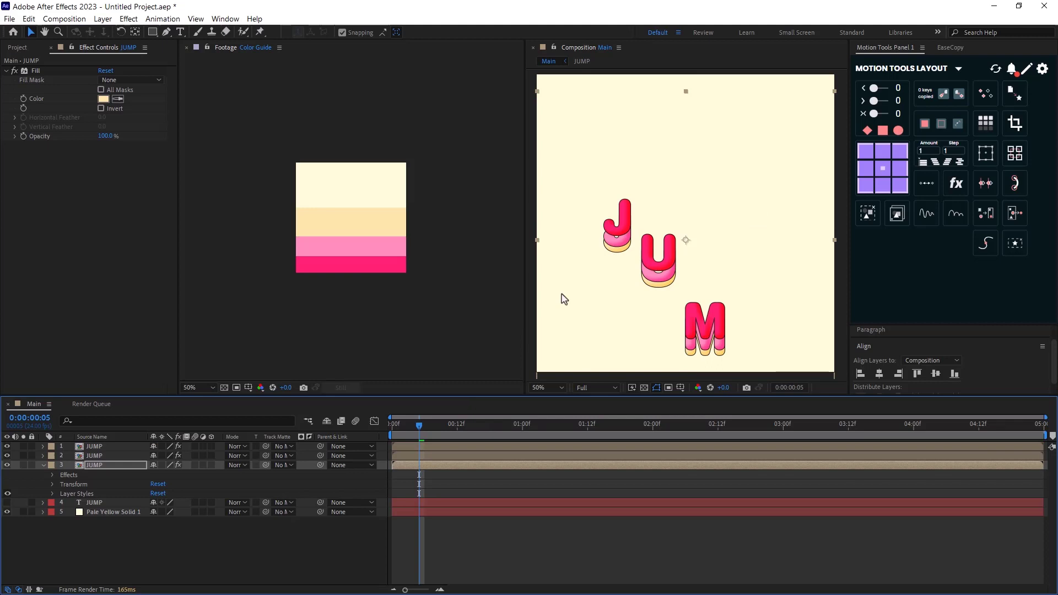
left_click(122, 455)
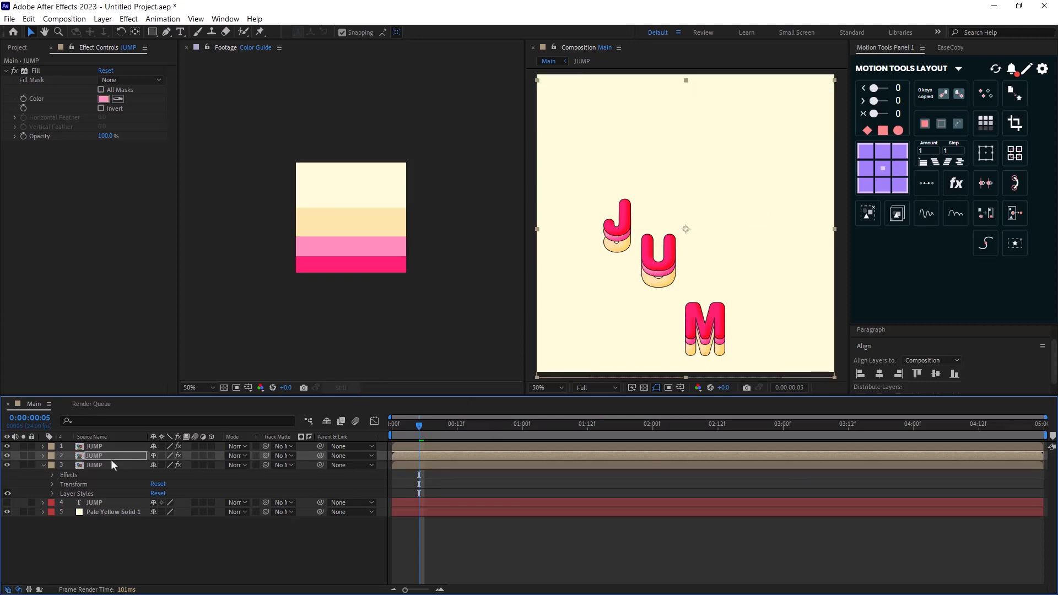
left_click(108, 462)
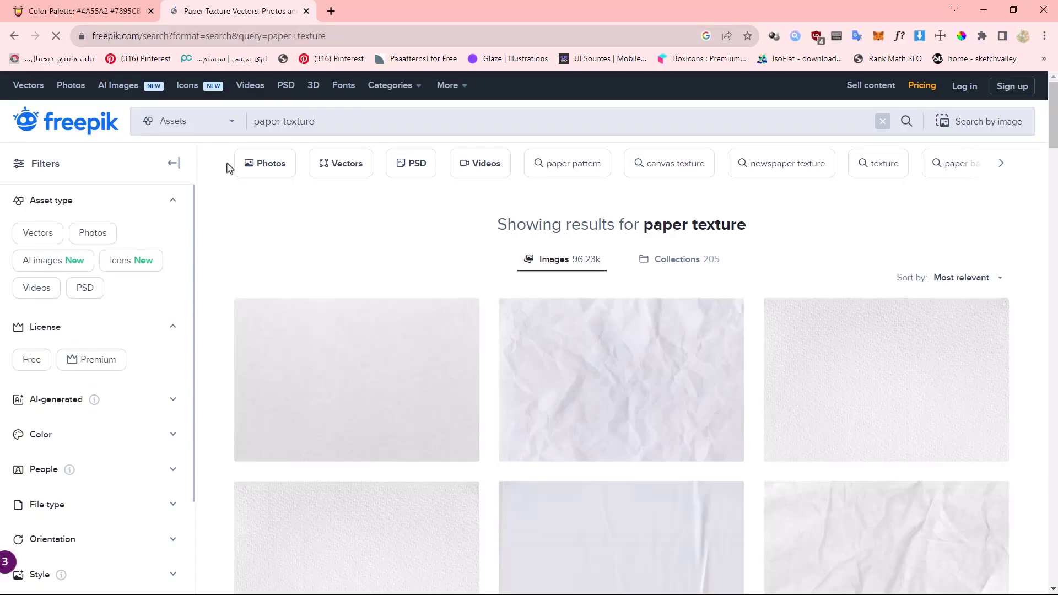
Step: Scroll further down Freepik's paper texture results to browse more crumpled paper images
scroll(490, 275, "down", 5)
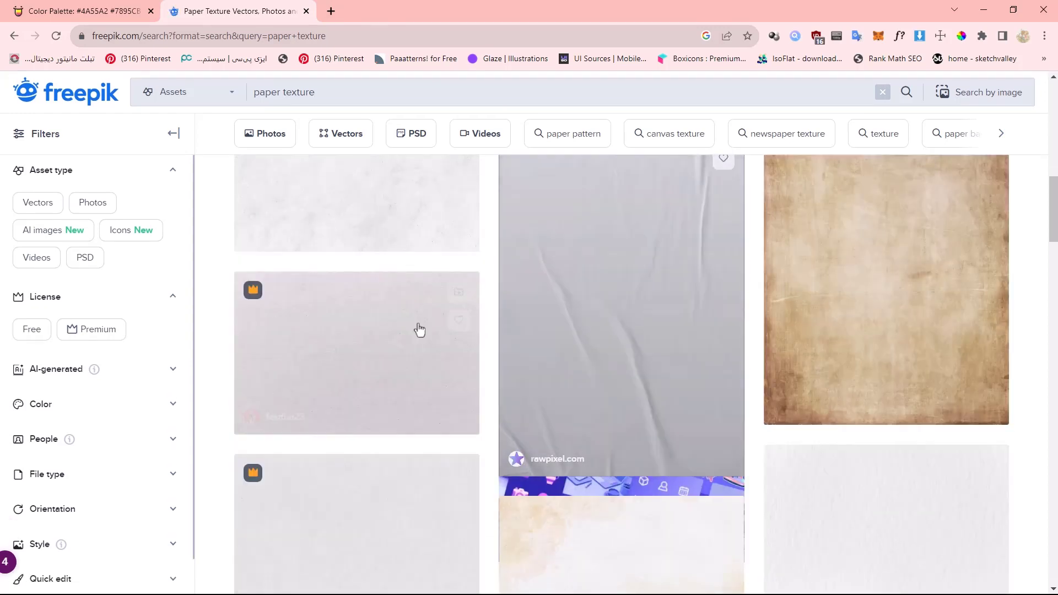
scroll(441, 358, "down", 8)
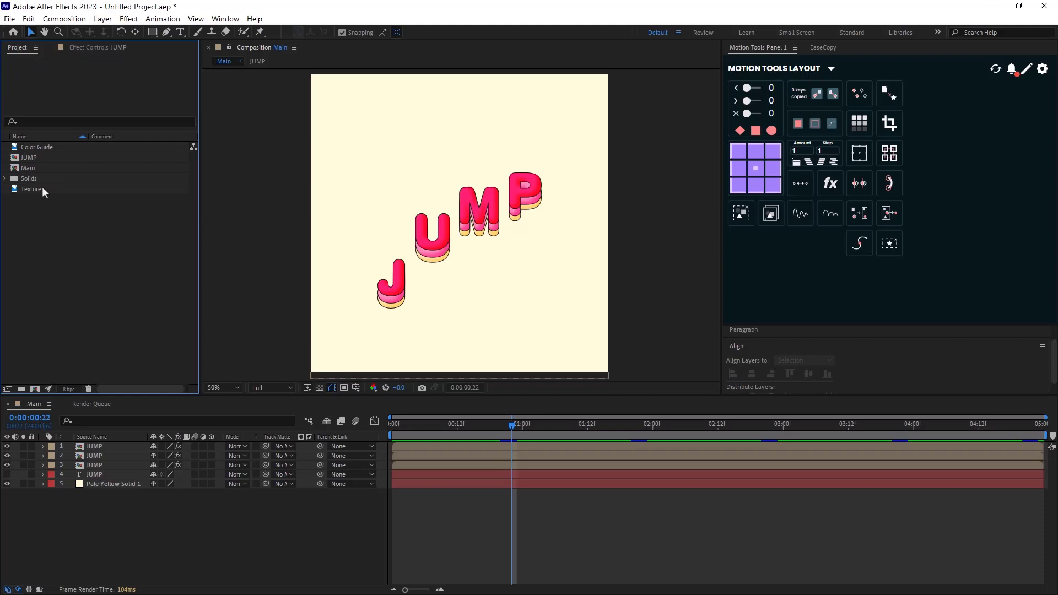
Step: Create a new composition from the Texture footage and scale the texture up beyond the frame
left_click(38, 190)
left_click_drag(38, 188, 35, 385)
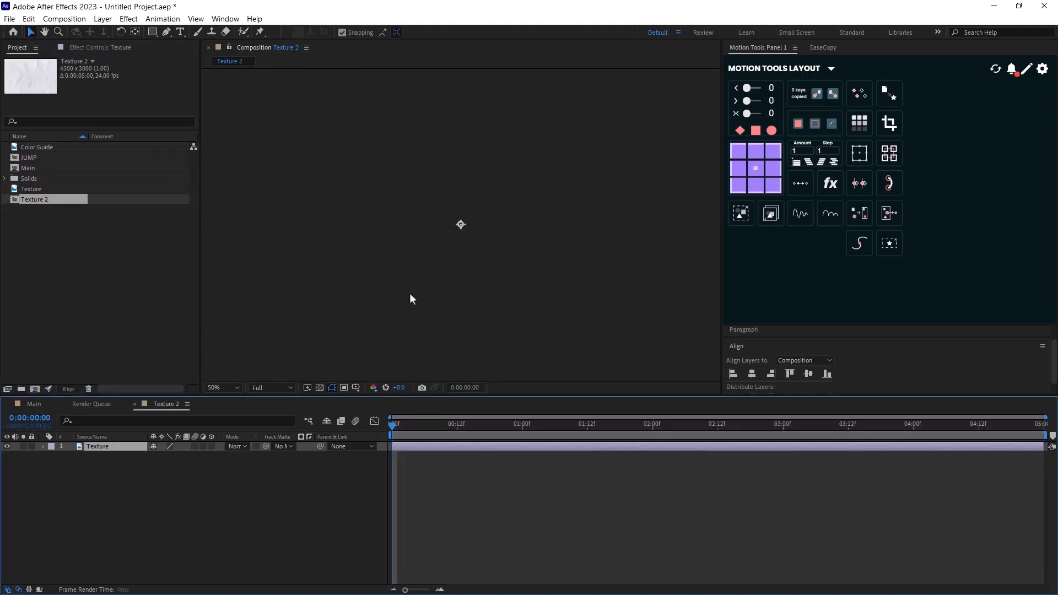
key("s")
left_click_drag(165, 456, 197, 457)
Step: Key the texture's Position every 6 frames, alternating left and right across five keyframes, then preview
scroll(462, 325, "down", 1)
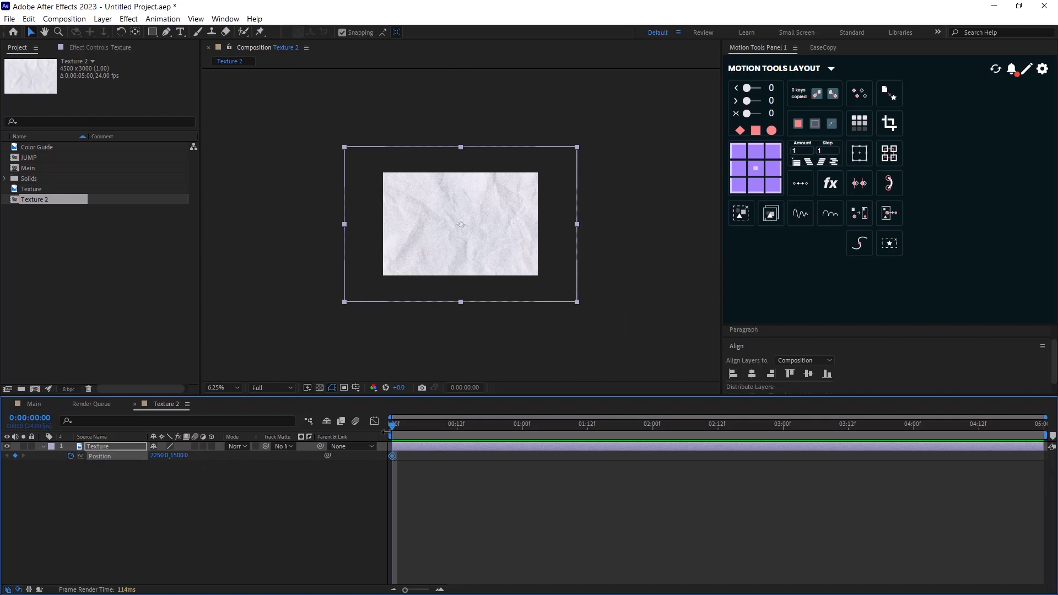
left_click_drag(416, 435, 527, 431)
key("period")
key("shift+Left")
key("shift+Left")
key("shift+Left")
key("shift+Left")
key("shift+Left")
key("shift+Left")
key("shift+Left")
key("shift+Left")
key("shift+Left")
key("shift+Left")
left_click(394, 458)
key("ctrl+c")
key("ctrl+v")
key("shift+Right")
key("shift+Right")
key("shift+Right")
key("shift+Right")
key("shift+Right")
key("shift+Right")
key("shift+Right")
key("shift+Right")
key("shift+Right")
key("shift+Right")
key("shift+Right")
key("shift+Right")
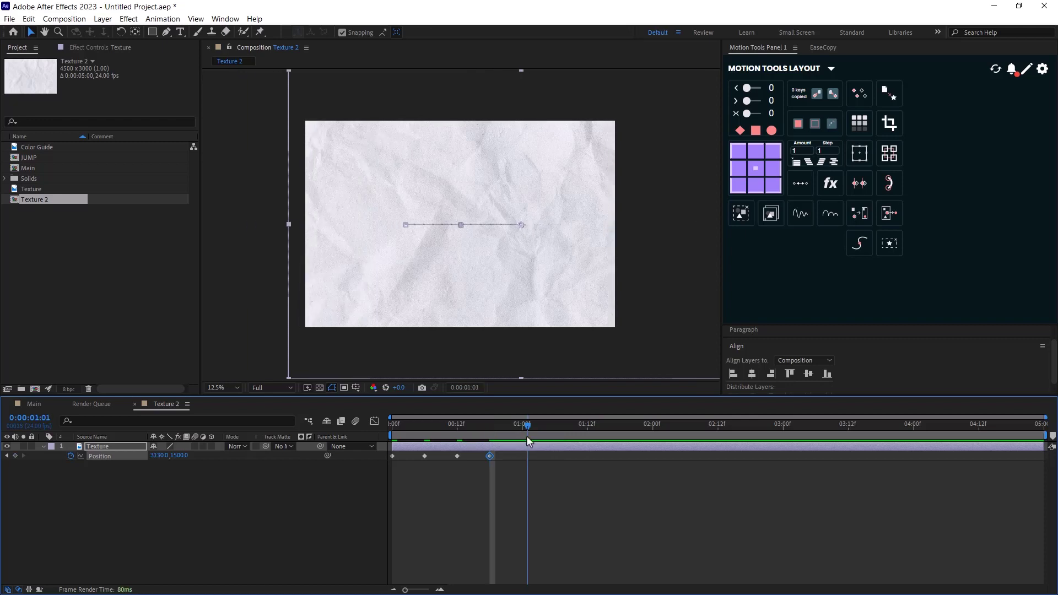
key("ctrl+v")
key("Home")
key("space")
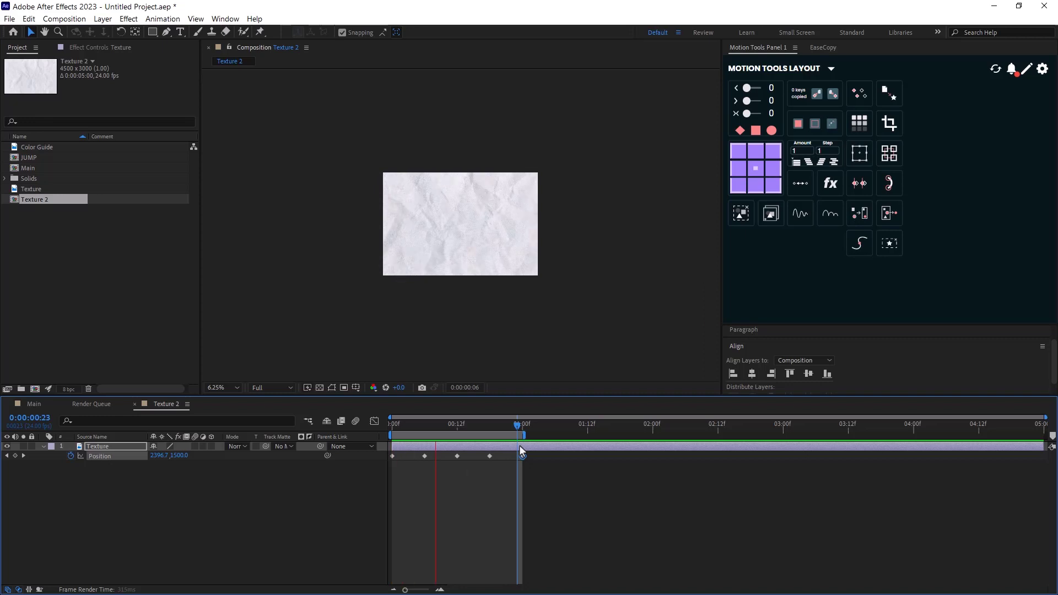
left_click_drag(571, 490, 392, 459)
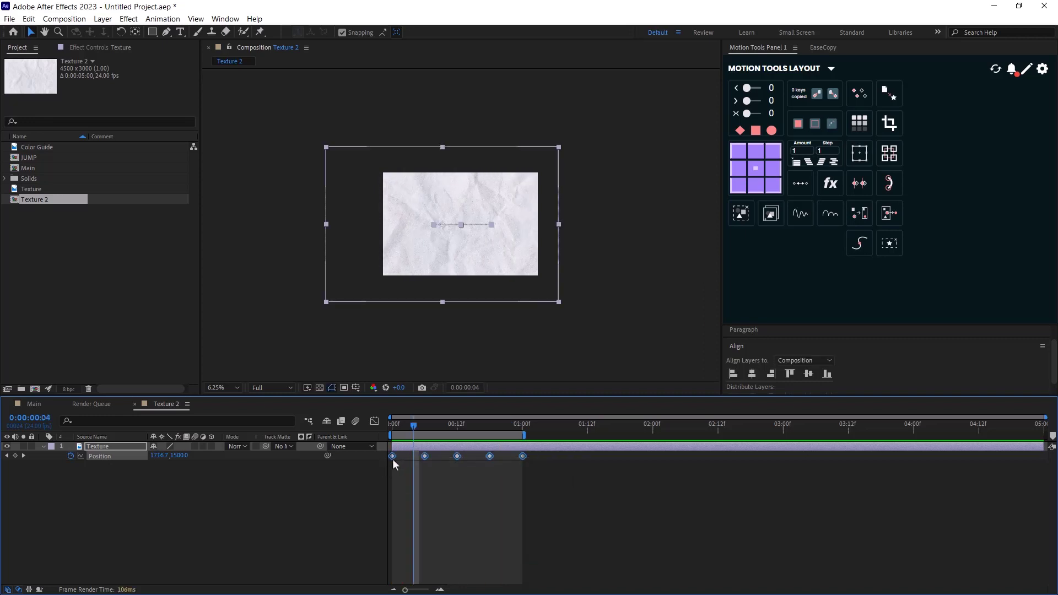
Step: Turn the Position keyframes into Hold keyframes and add a loopOut("cycle") expression to Position
right_click(392, 457)
left_click(444, 402)
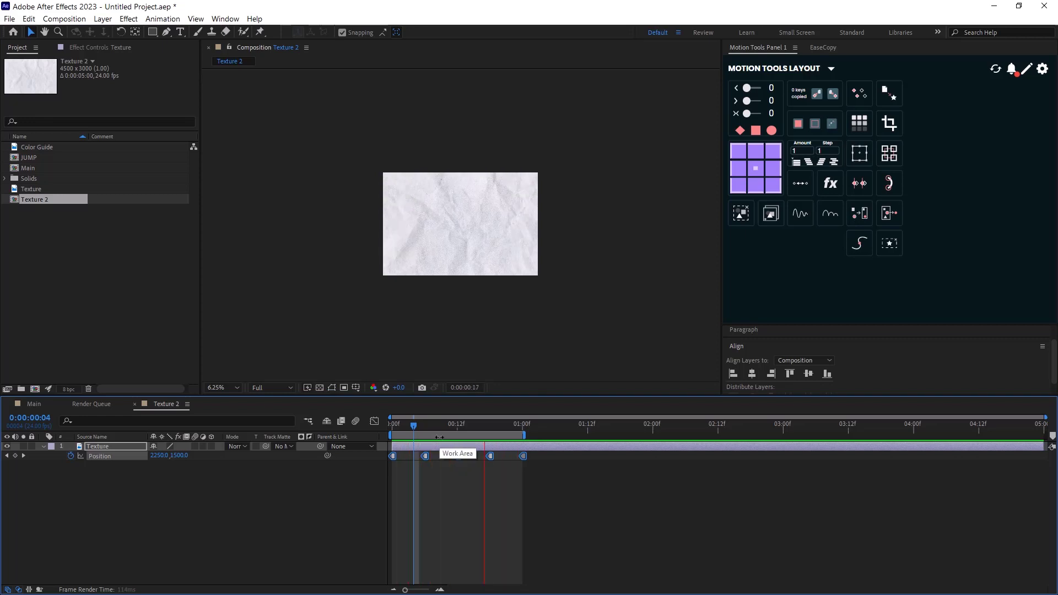
left_click(71, 456, "alt")
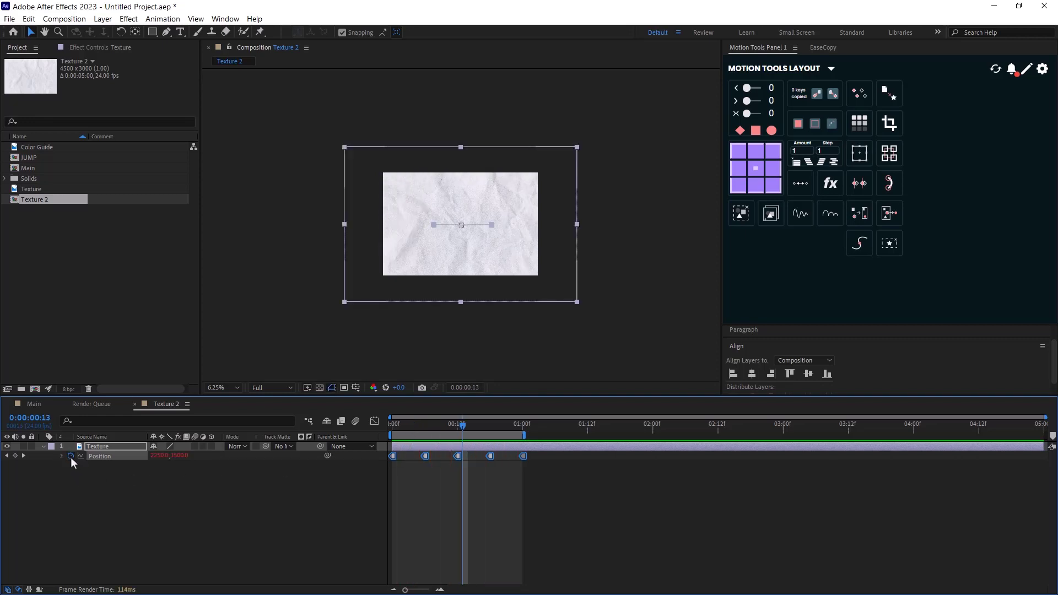
type("loop")
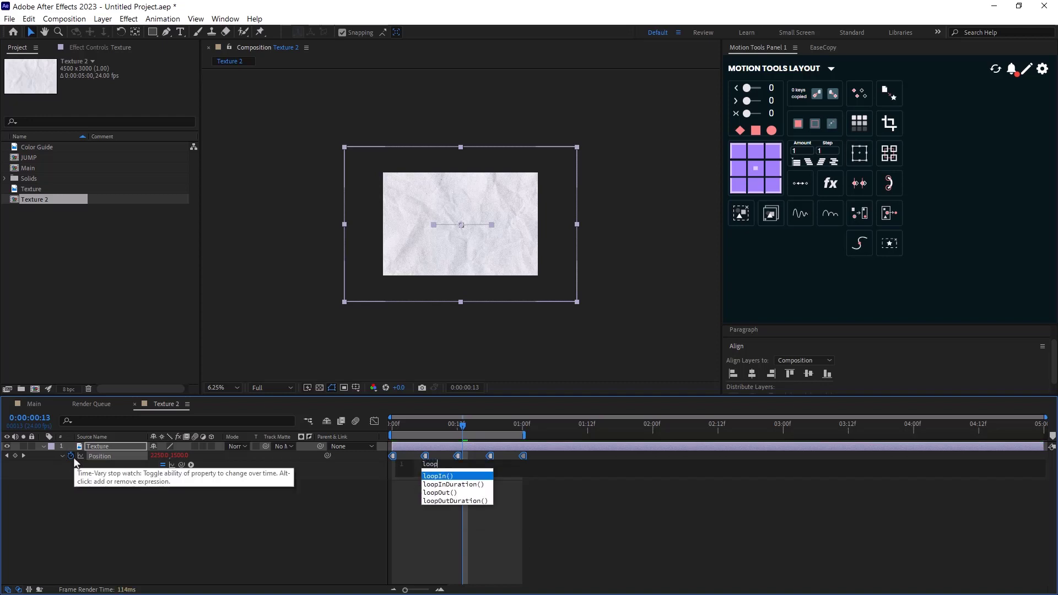
type("Out()\"cycle")
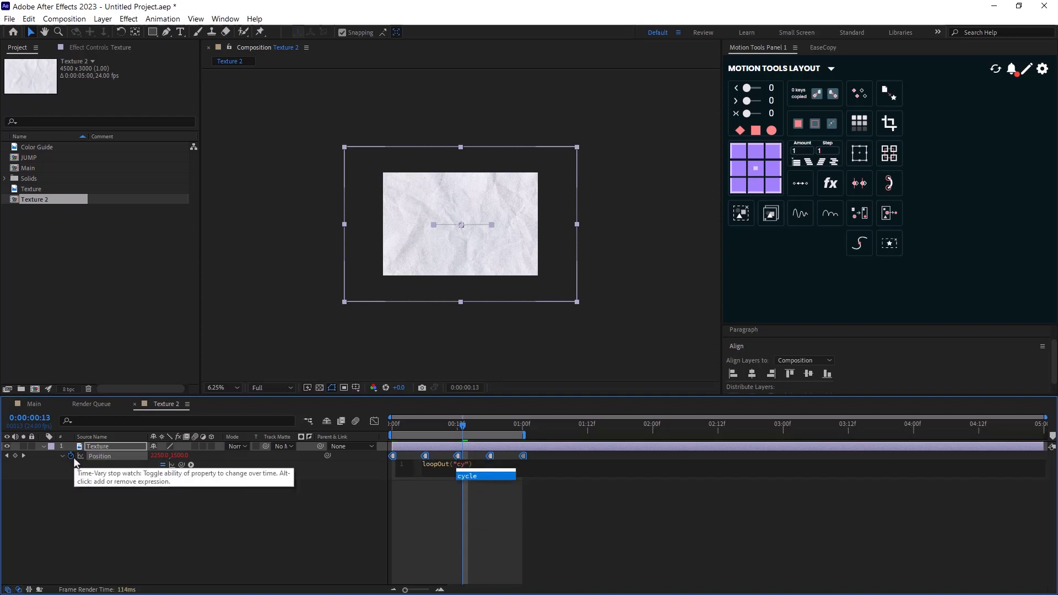
left_click(272, 499)
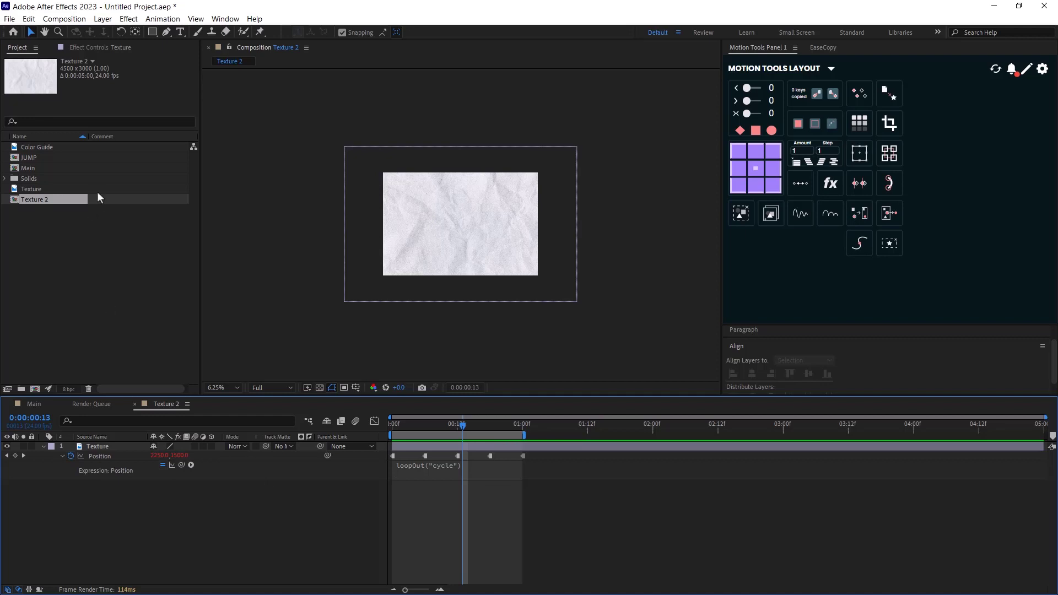
Step: Place the Texture 2 composition into the Main composition
left_click(50, 400)
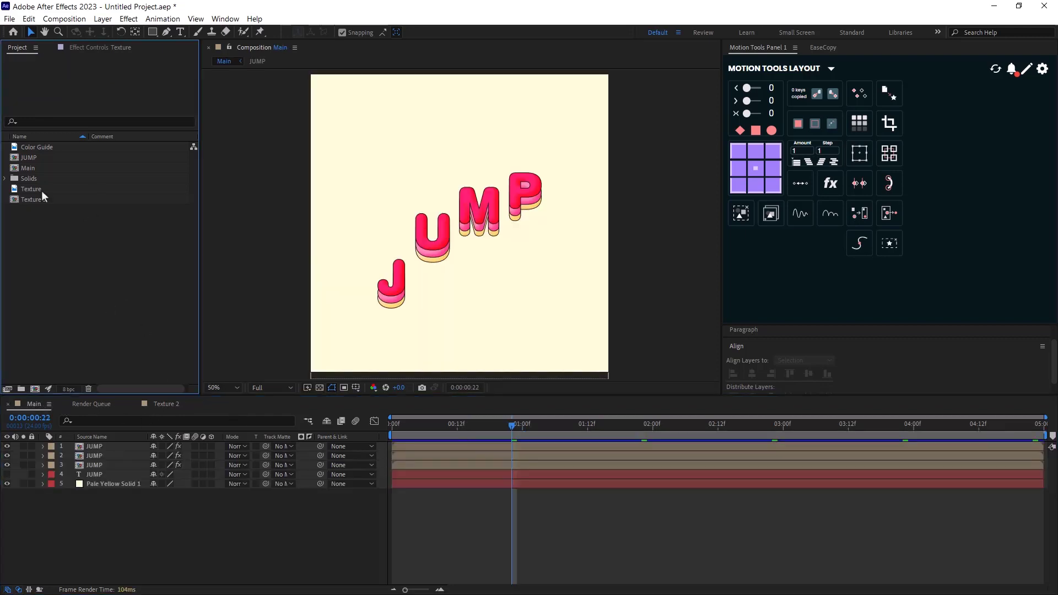
left_click_drag(34, 200, 106, 443)
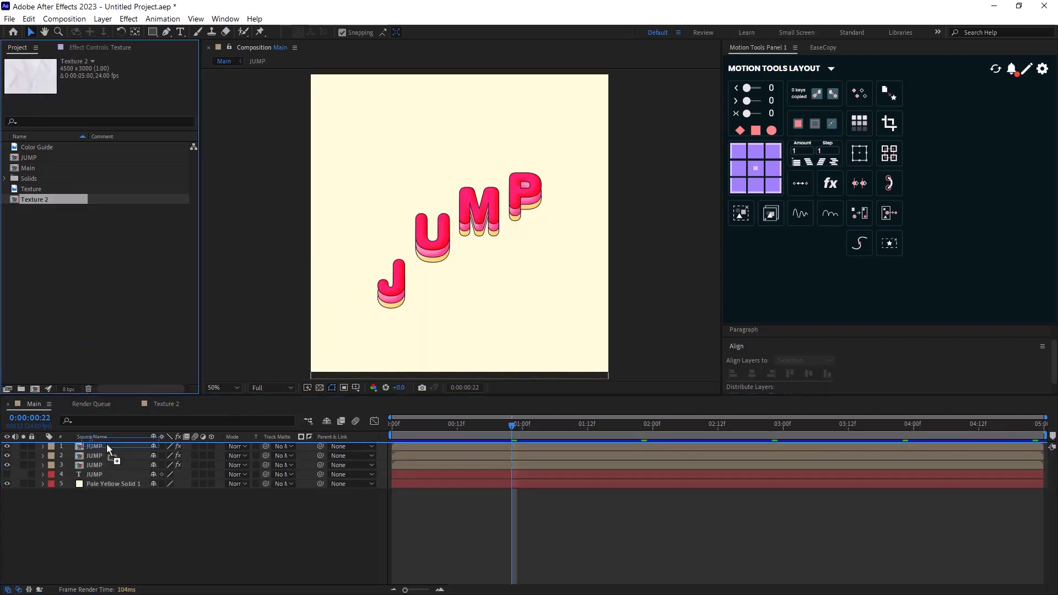
scroll(400, 309, "down", 2)
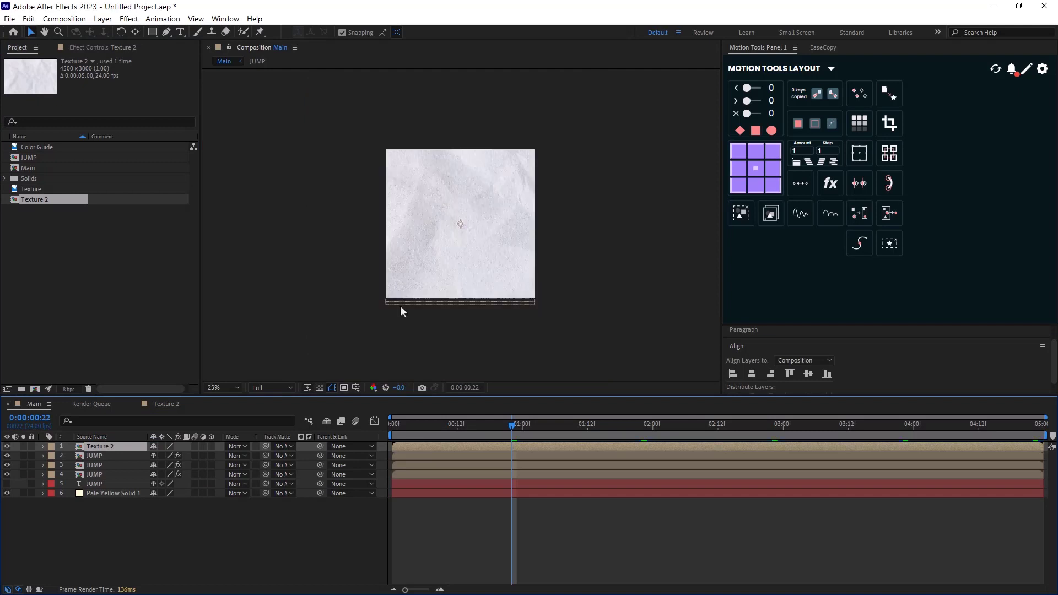
key("Page_Up")
key("Page_Up")
key("Page_Up")
Step: Try Screen and Soft Light blend modes on the texture layer, settling on Overlay
left_click(239, 446)
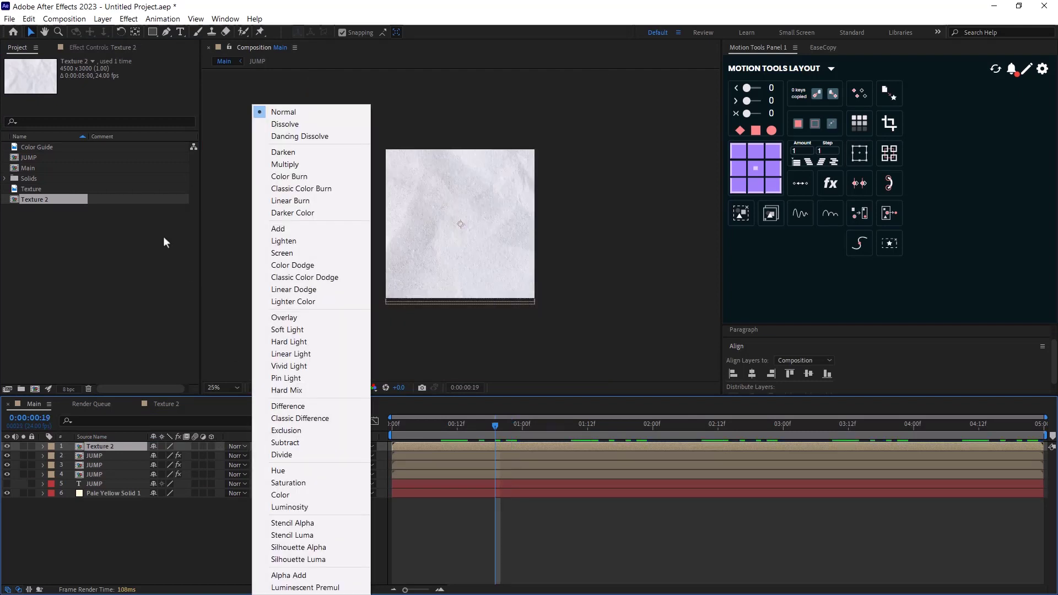
left_click(300, 253)
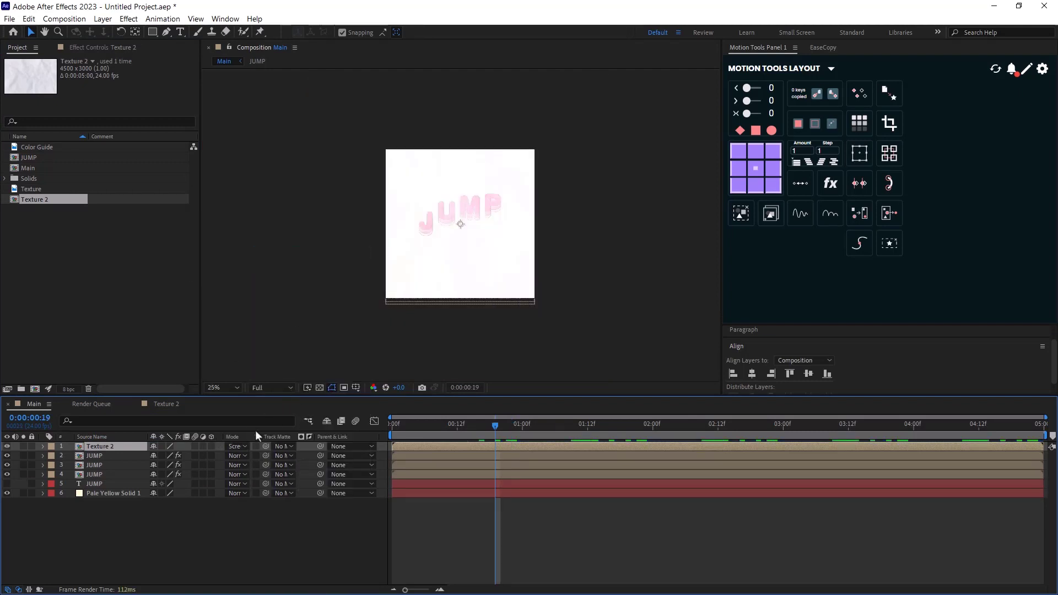
left_click(241, 447)
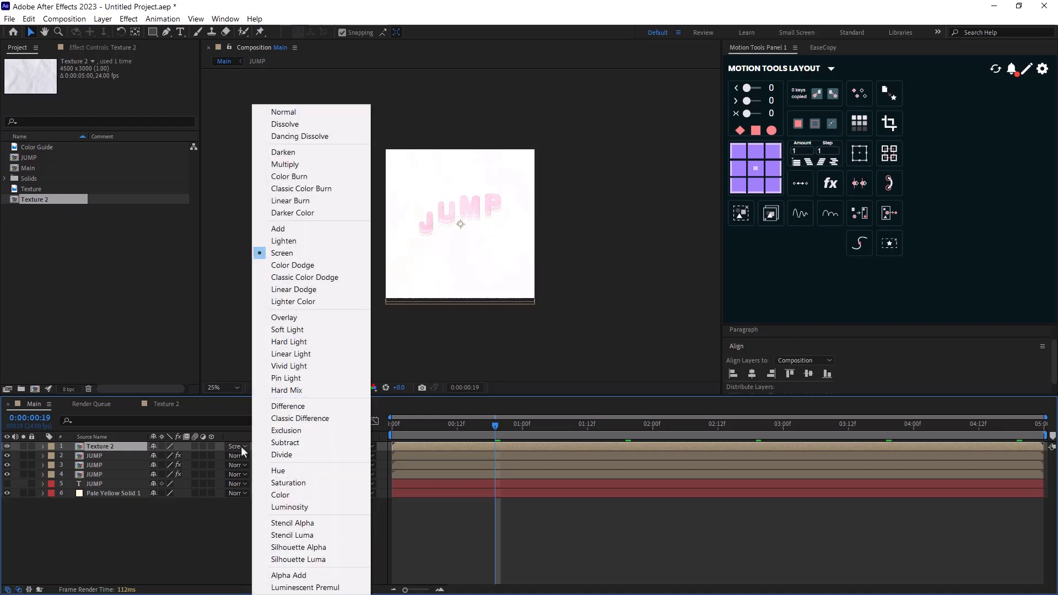
left_click(298, 331)
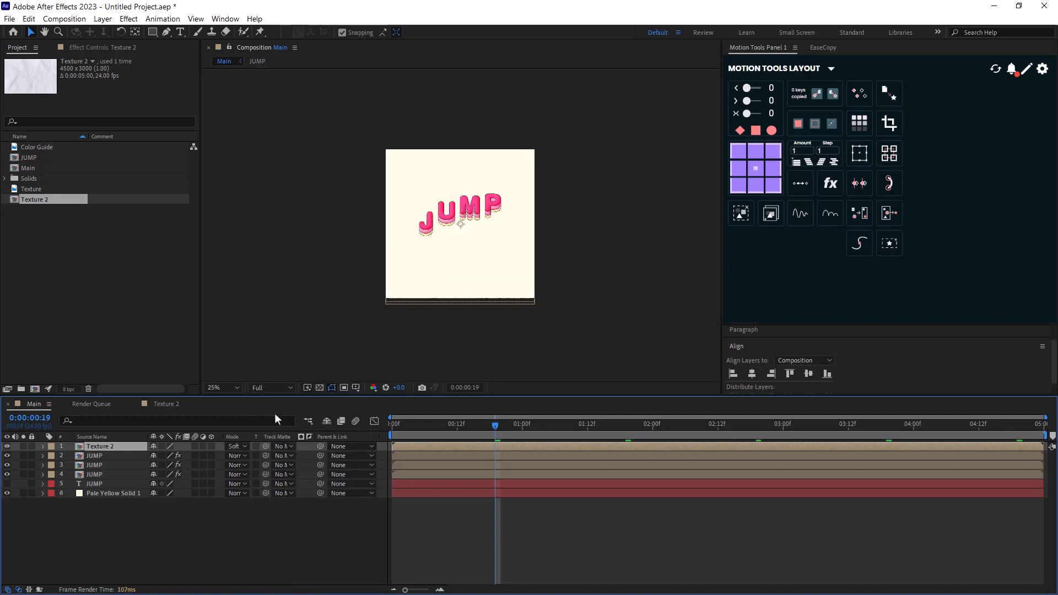
left_click(241, 445)
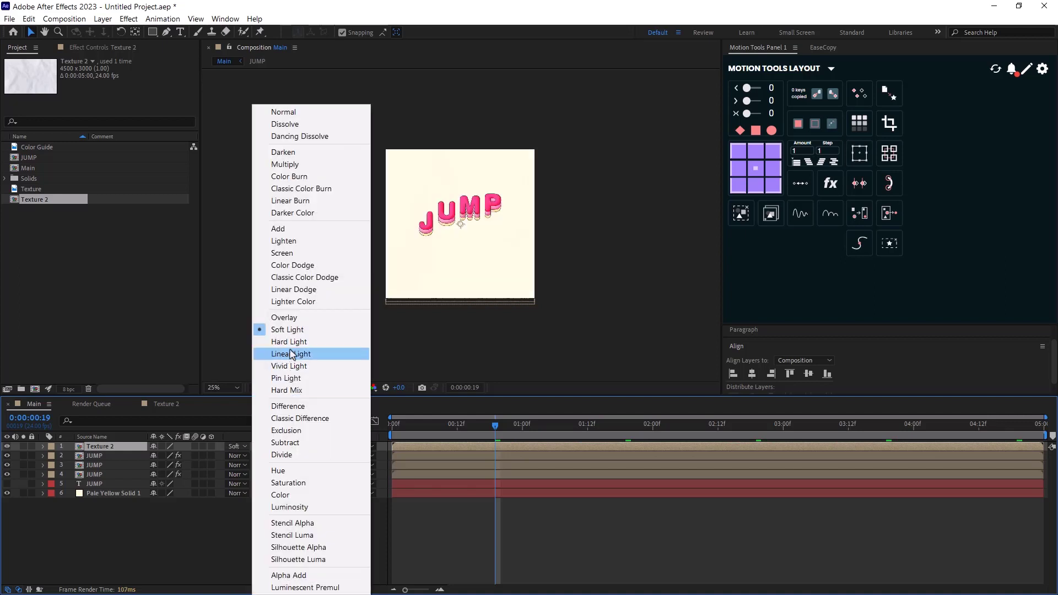
left_click(298, 319)
key("period")
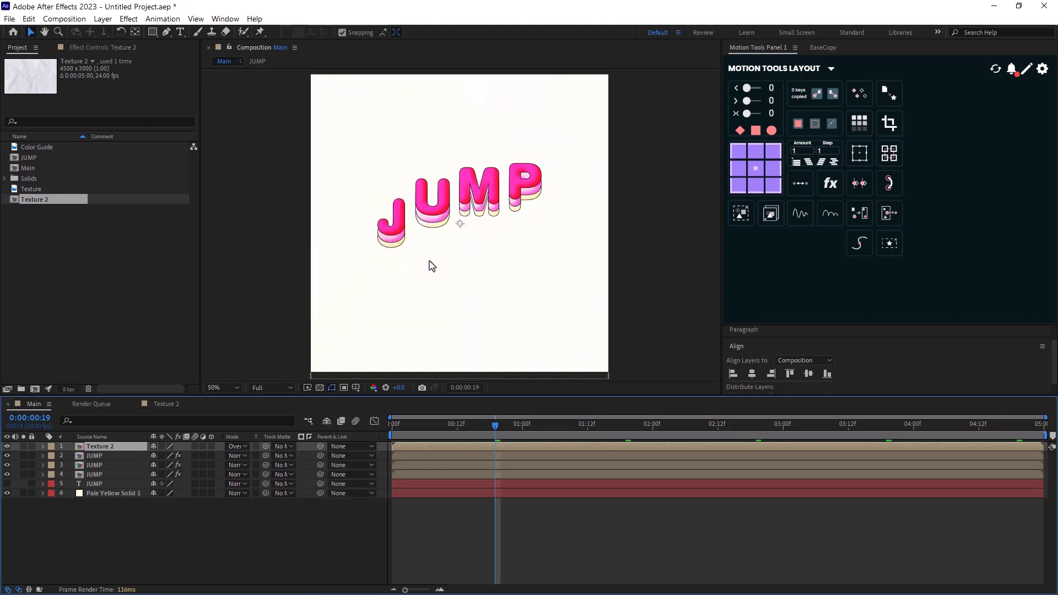
Step: Apply Curves to Texture 2 and bend the RGB curve into a downward bow
key("ctrl+space")
type("curv")
key("Return")
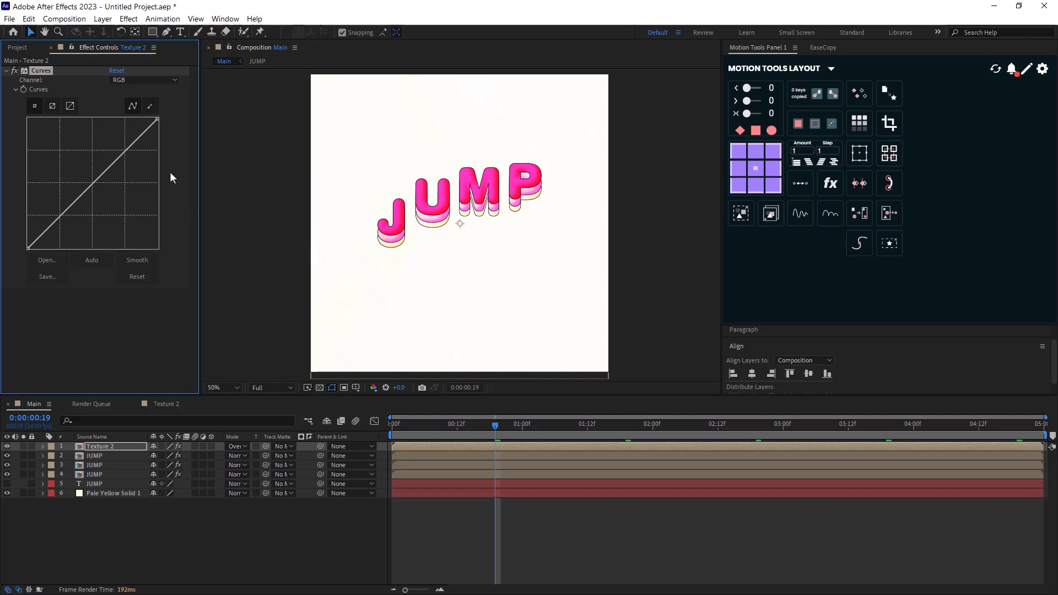
left_click_drag(158, 118, 25, 114)
left_click_drag(90, 193, 112, 211)
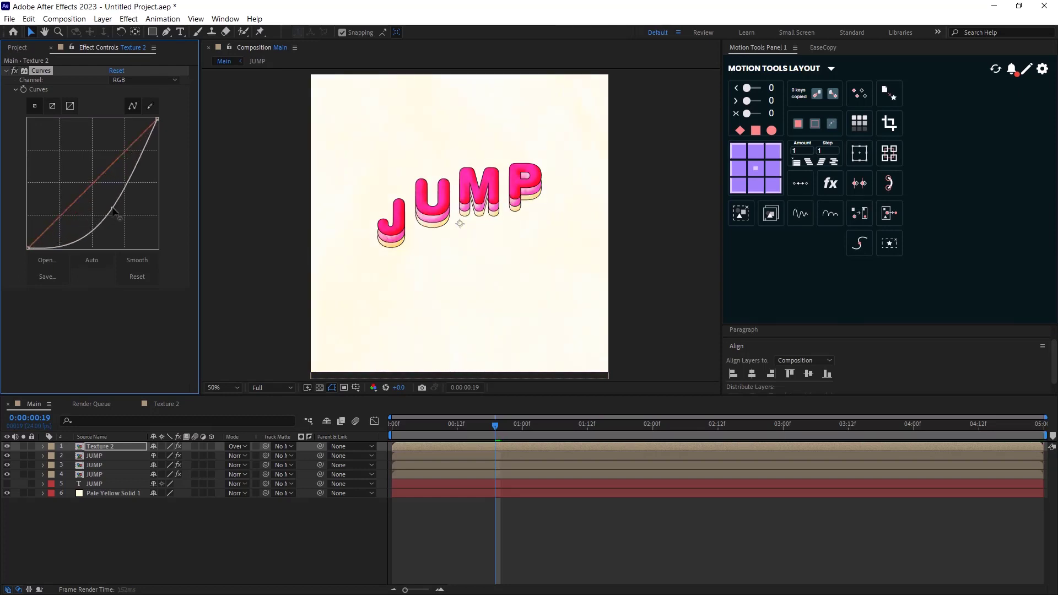
Step: Bow the Green and Blue curves down for a warm yellow tint, then return to RGB
left_click(144, 80)
left_click(146, 106)
left_click_drag(113, 164, 112, 211)
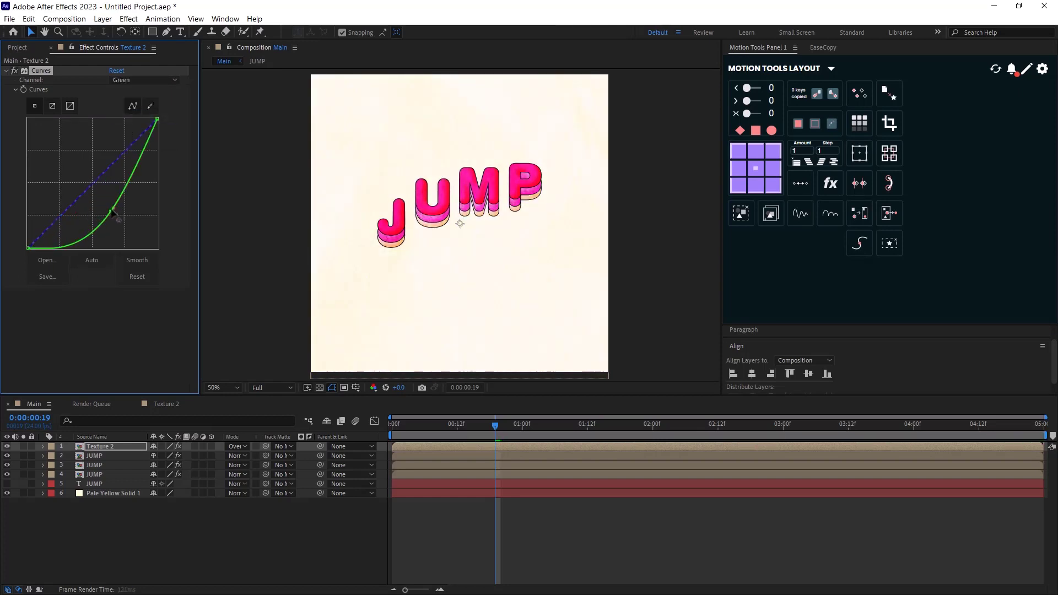
left_click(144, 80)
left_click(144, 125)
left_click_drag(113, 163, 114, 208)
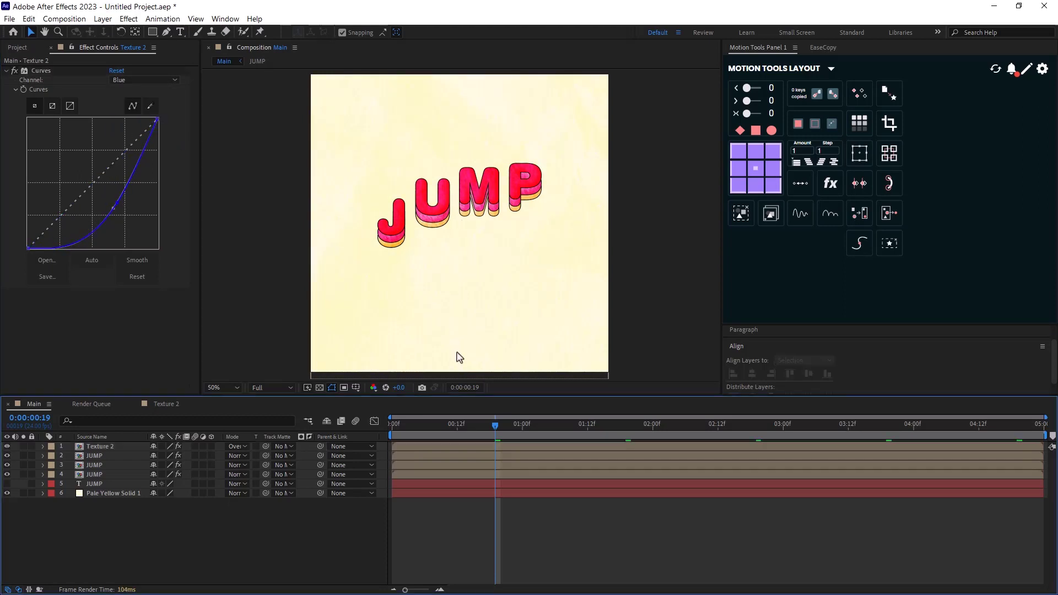
key("comma")
left_click(145, 80)
left_click(145, 134)
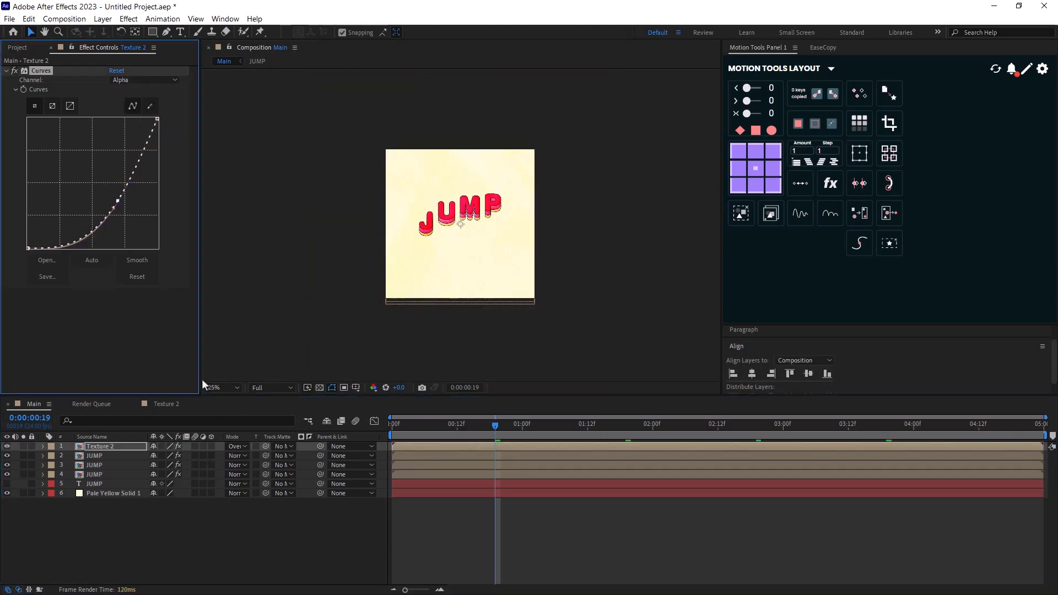
key("period")
left_click(136, 81)
left_click(118, 88)
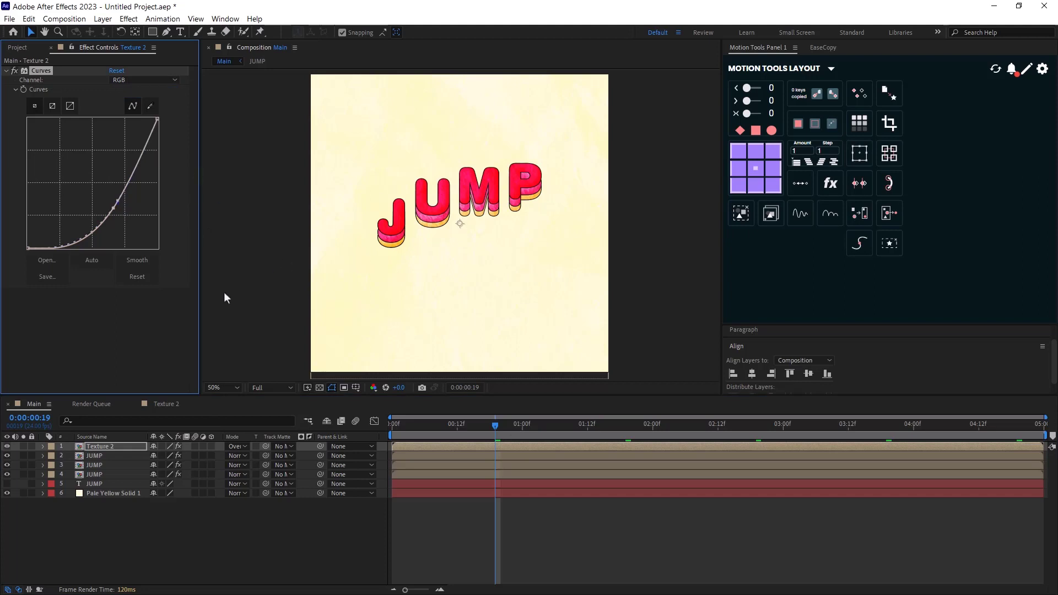
Step: Add a new adjustment layer to the composition and name it STYLE
key("comma")
right_click(250, 380)
mouse_move(337, 386)
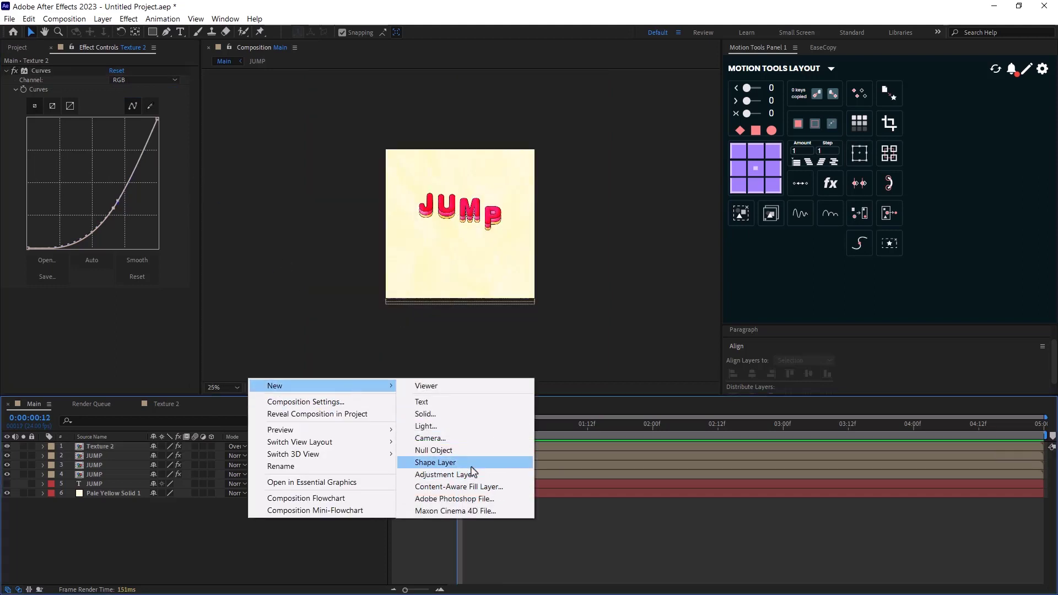
left_click(444, 474)
key("Return")
type("STYLE")
key("Return")
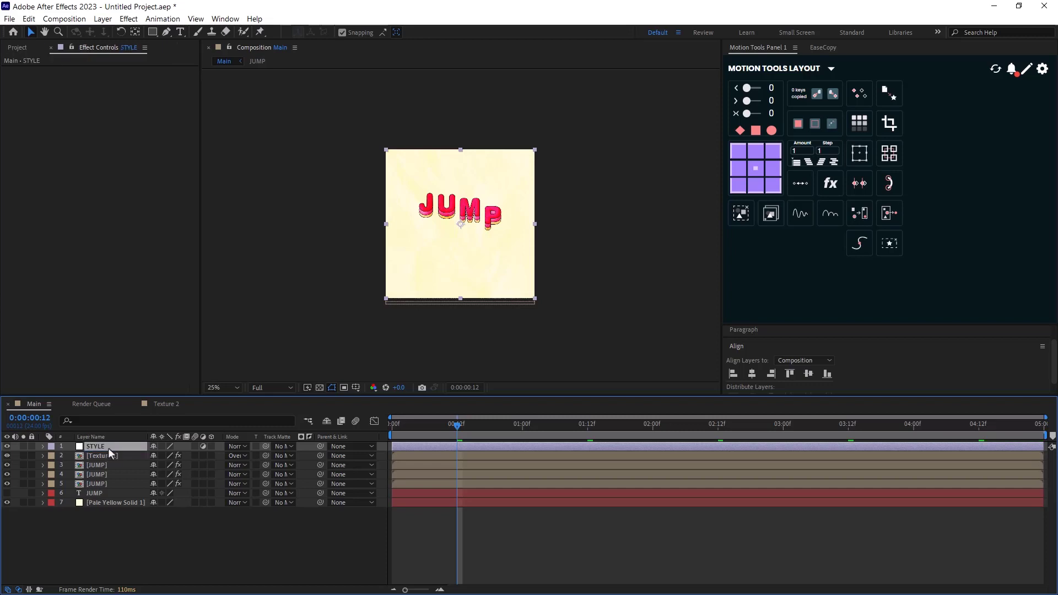
Step: Apply Posterize Time to STYLE with a frame rate of 12
key("ctrl+space")
type("po")
key("Down")
key("Return")
left_click(117, 81)
key("Home")
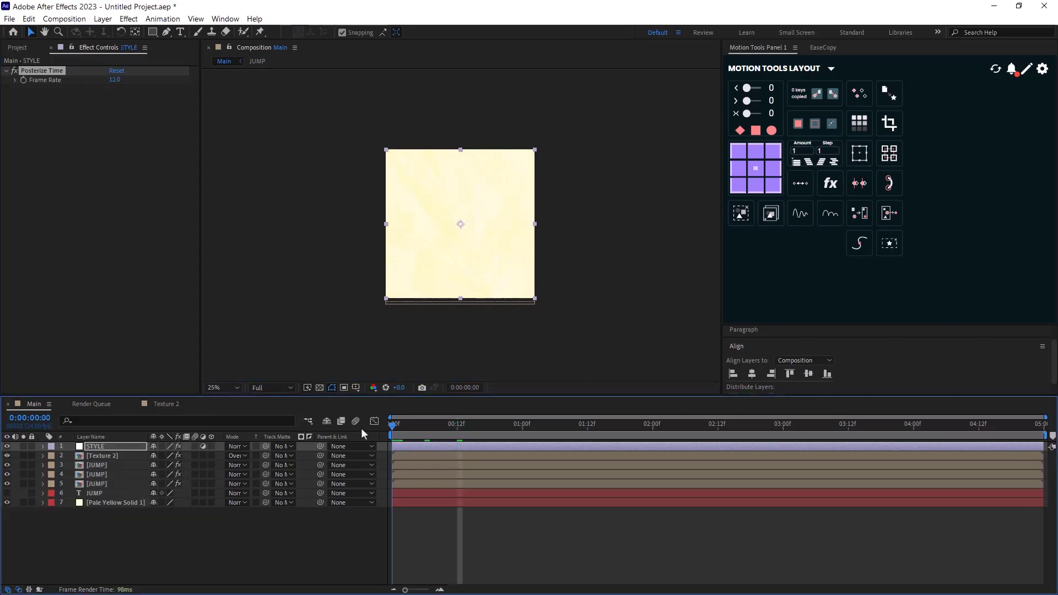
Step: Apply Turbulent Displace to STYLE with Amount 4 and Size 20, showing Evolution Options
key("ctrl+space")
type("tur")
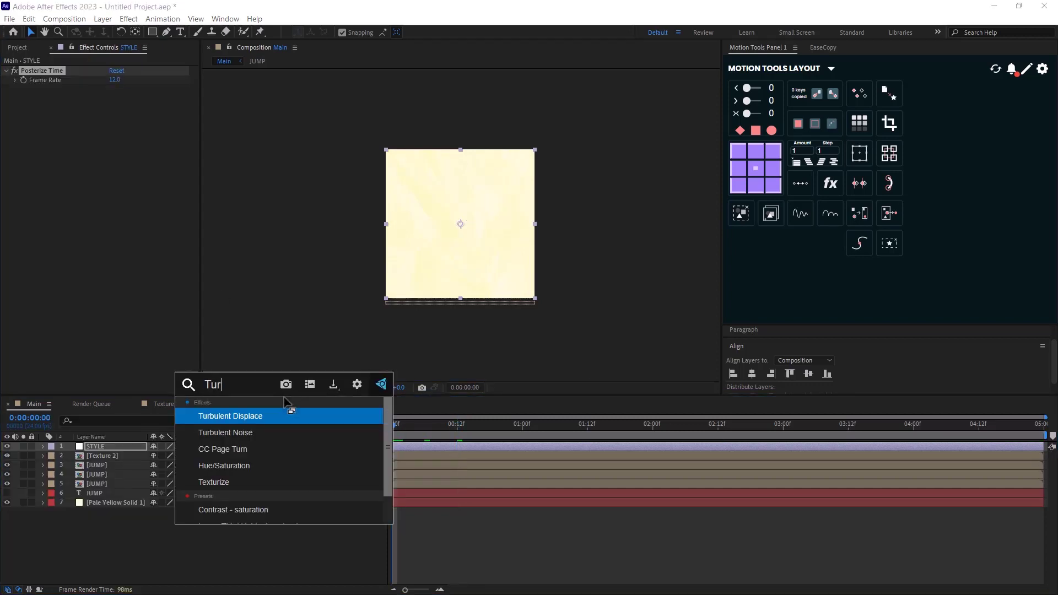
key("Return")
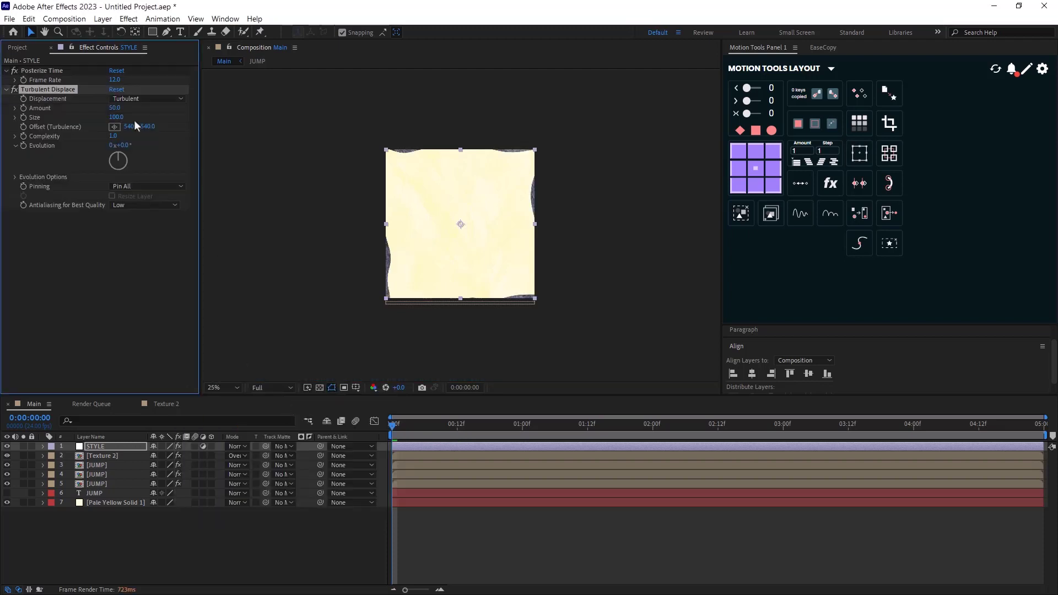
left_click(473, 425)
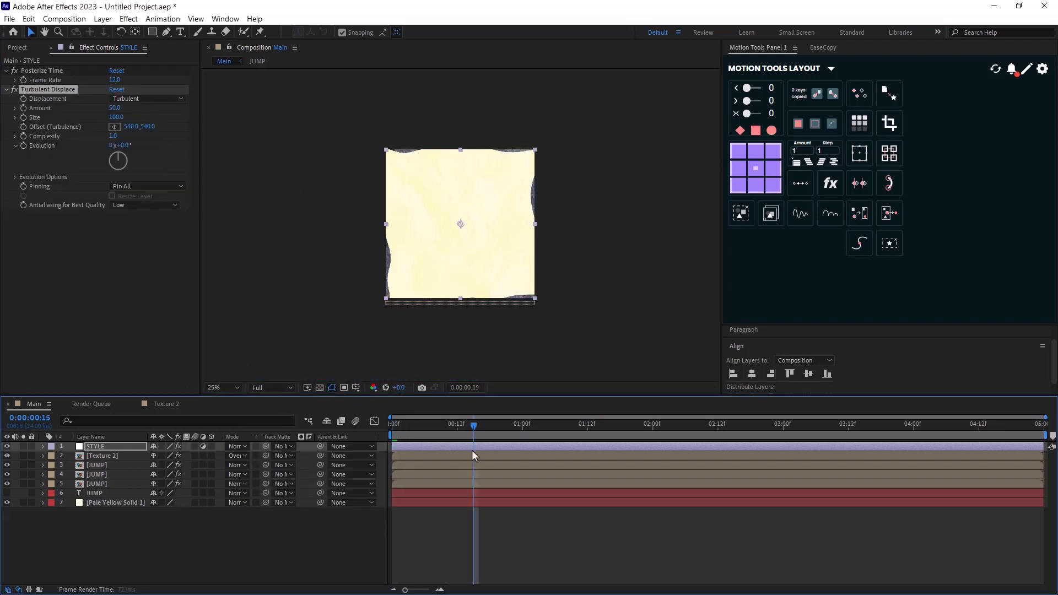
left_click(114, 108)
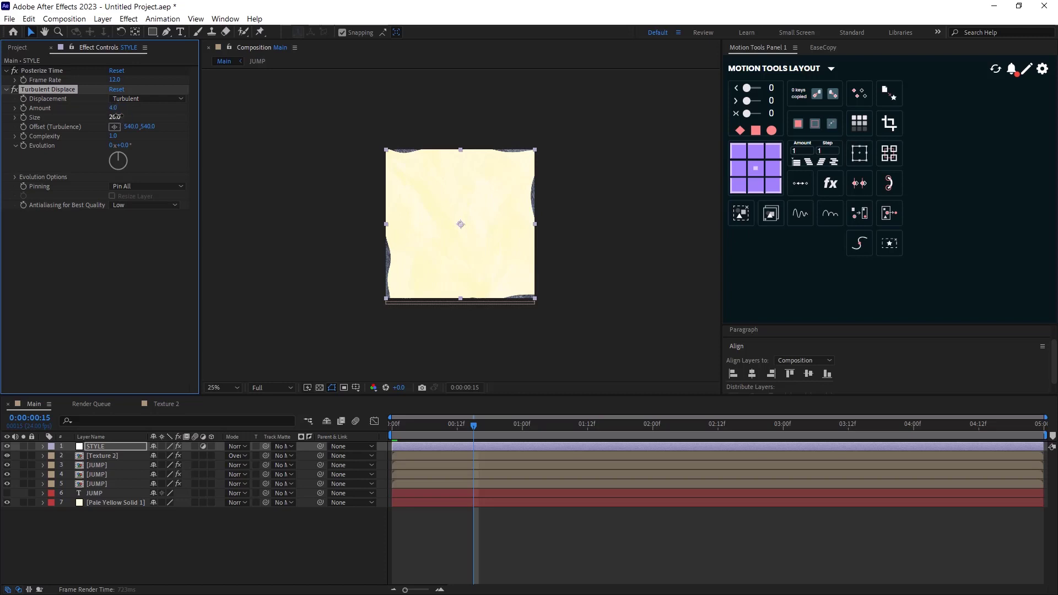
left_click(13, 179)
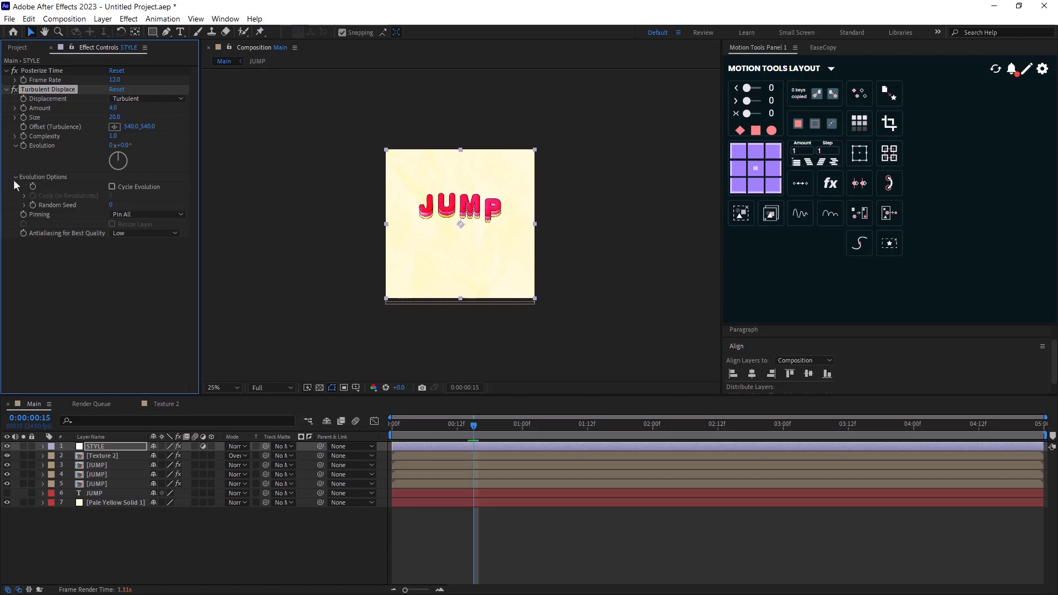
Step: Drive Turbulent Displace's Random Seed with a time*6 expression
left_click(32, 205, "alt")
type("time")
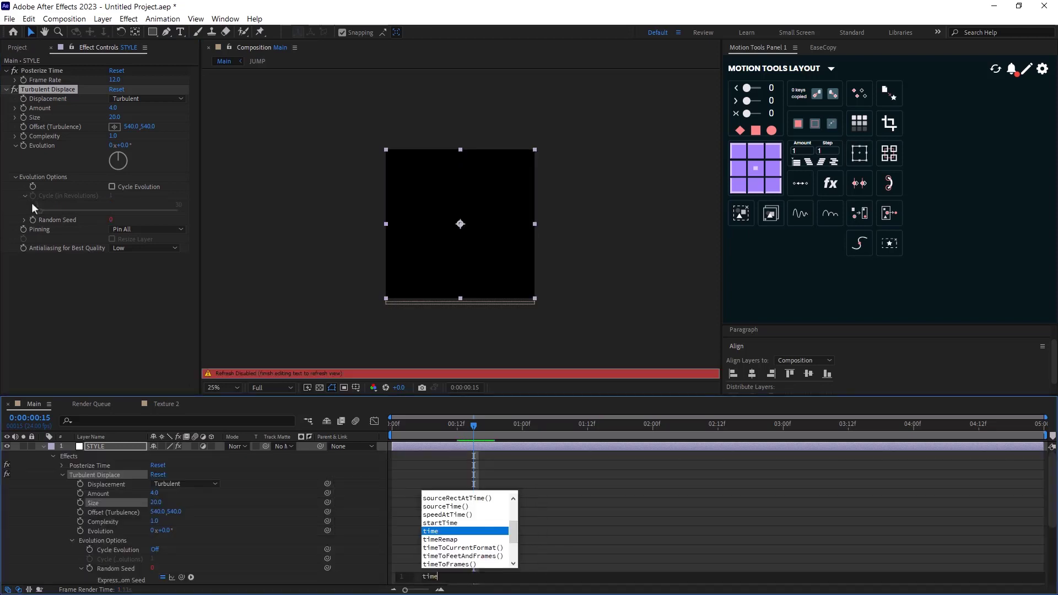
type("*")
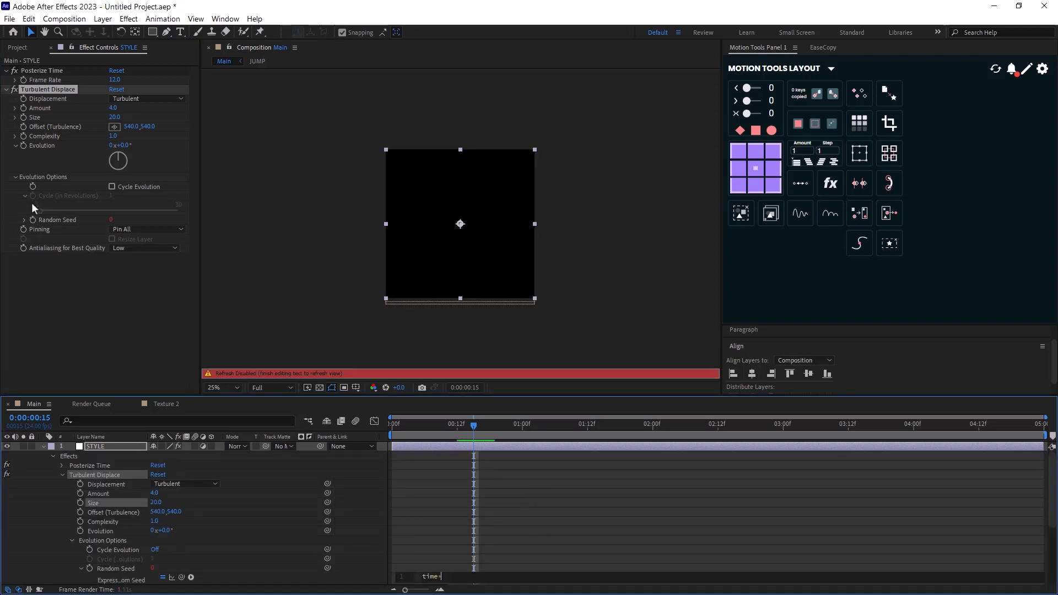
key("KP_Enter")
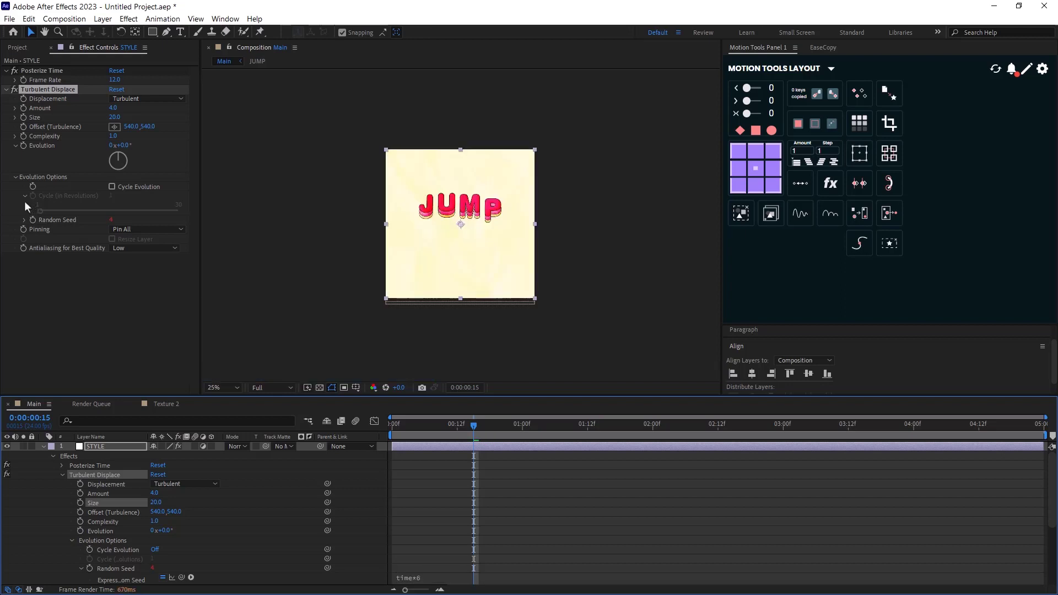
Step: Duplicate Turbulent Displace and give the copy Amount 20, Size 40 and Complexity 2
key("ctrl+d")
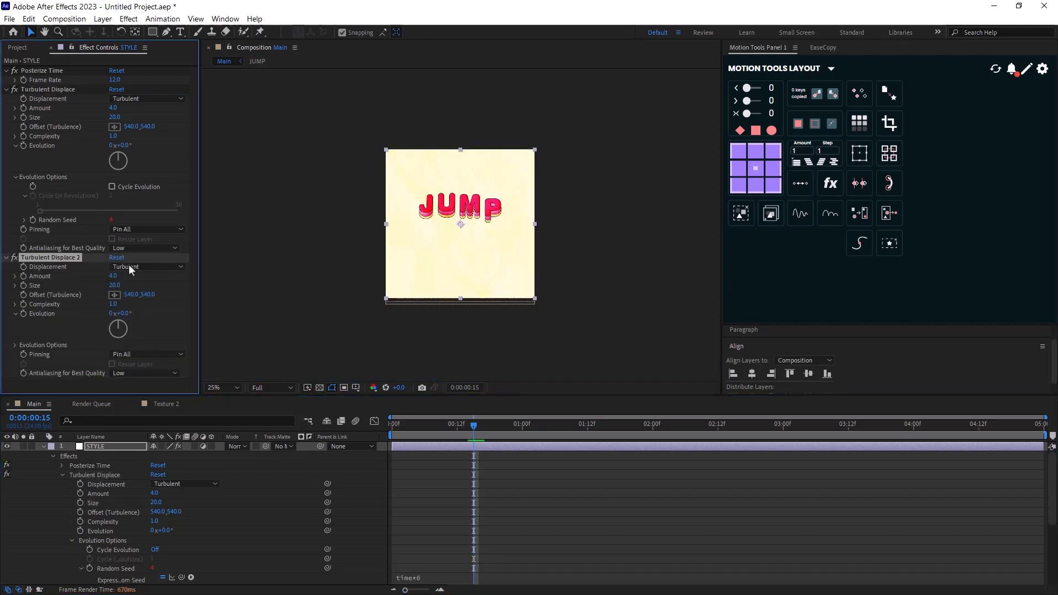
left_click(113, 279)
type("20")
key("Return")
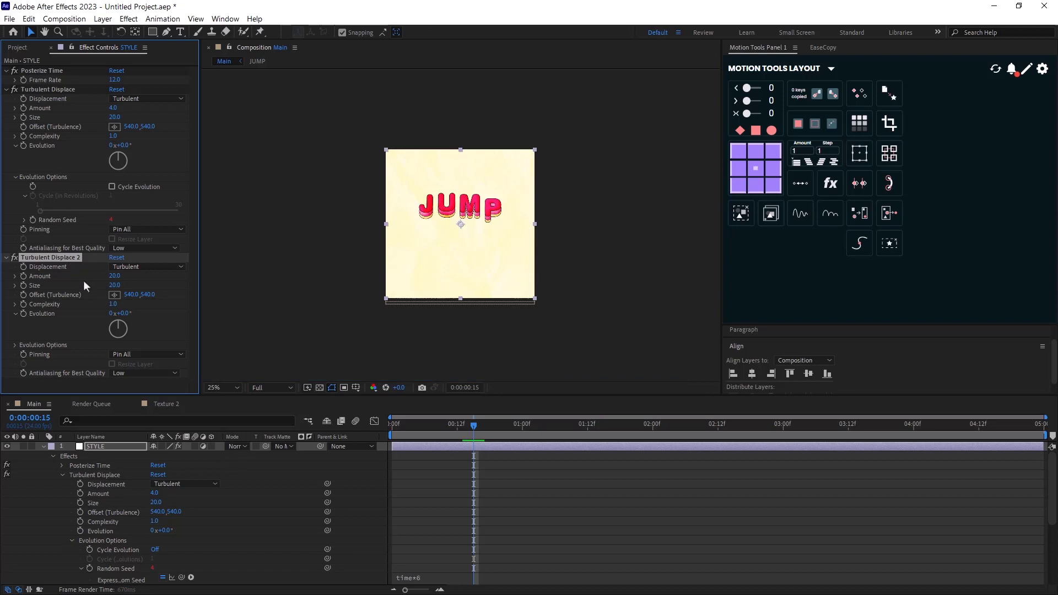
type("40")
key("Return")
left_click(114, 305)
type("2")
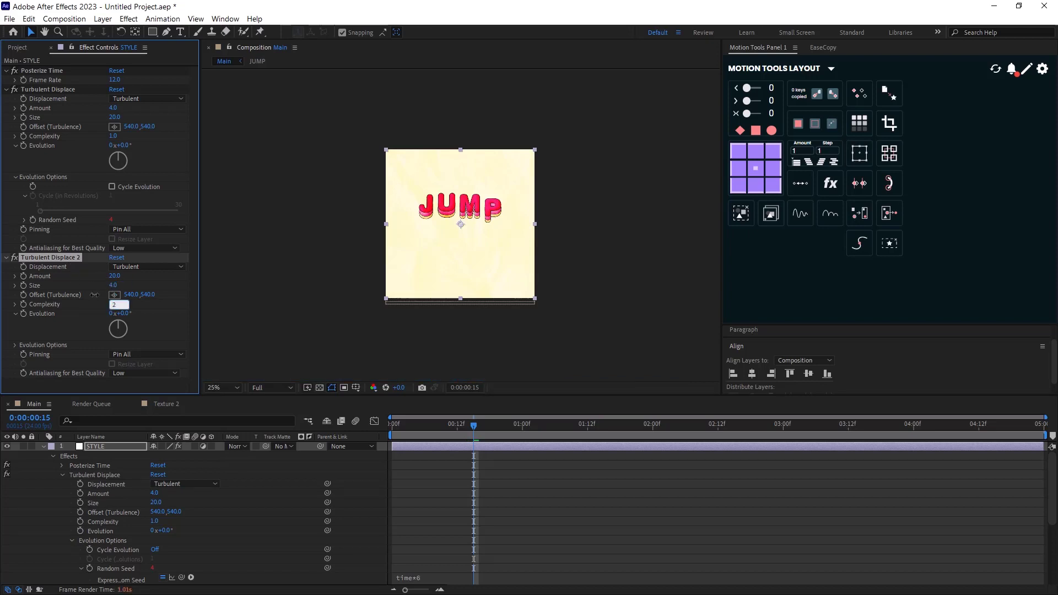